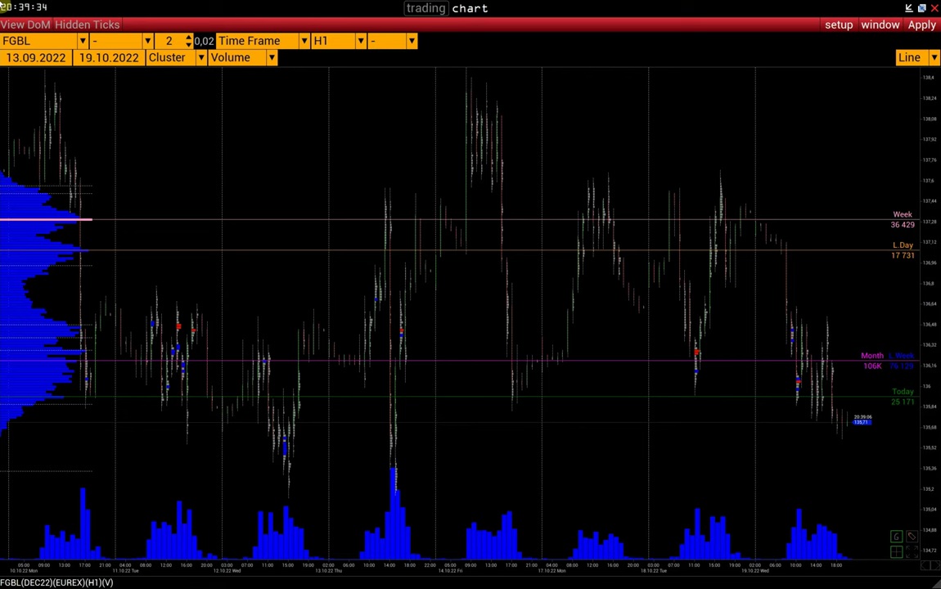
- Open the Horizontal Histogram settings and close them without changes
left_click(840, 29)
mouse_move(818, 99)
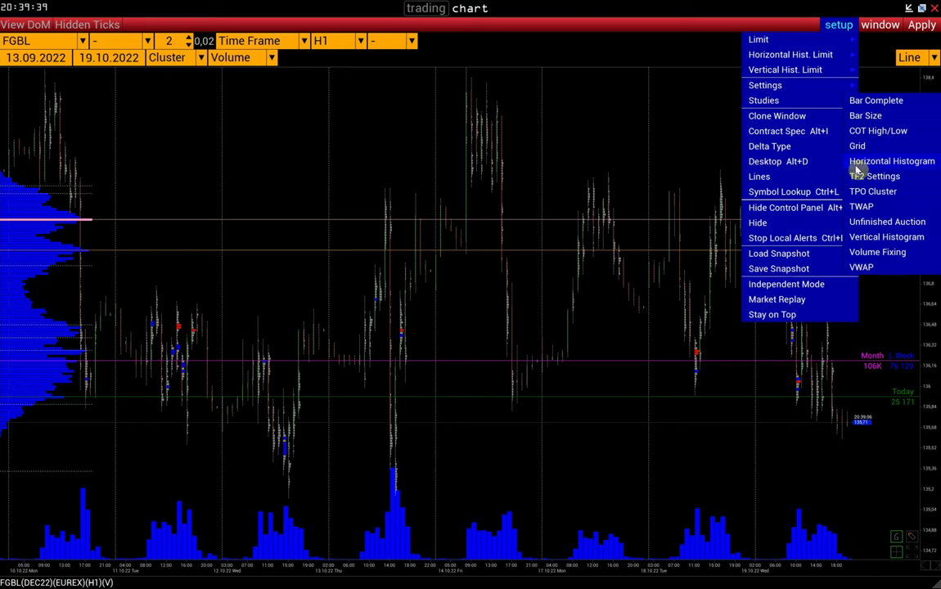
left_click(882, 163)
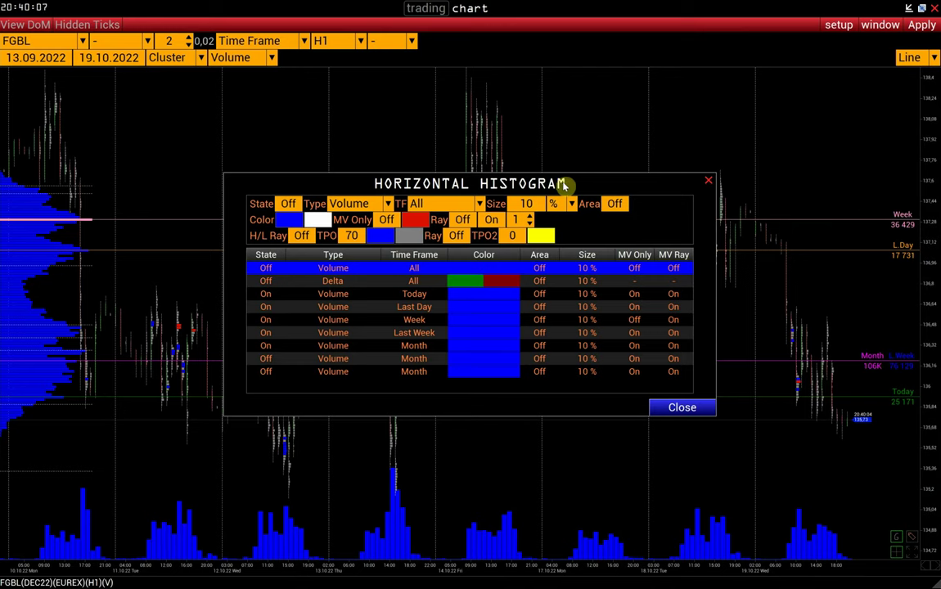
left_click(707, 186)
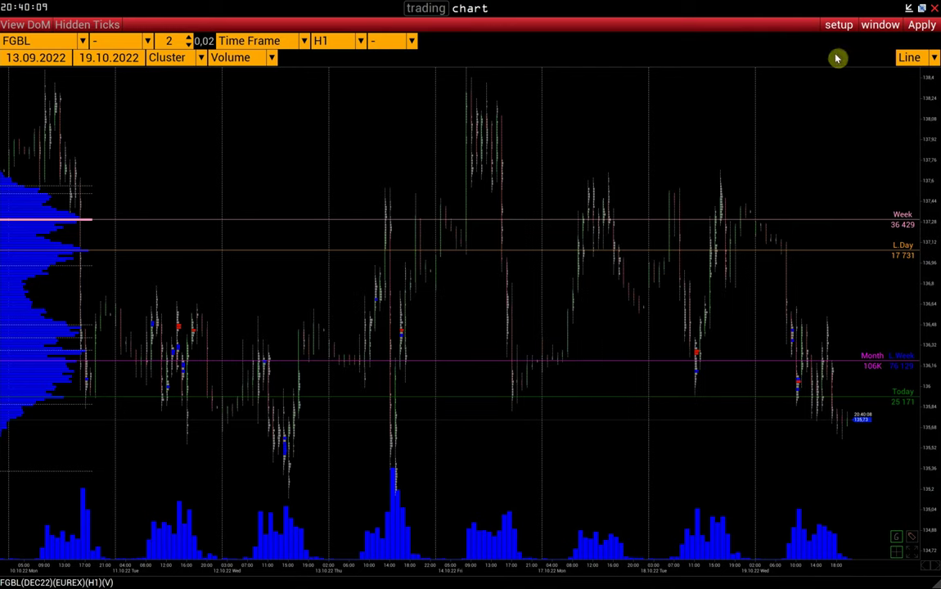
- Duplicate the chart into a new window sized to the top-left, below the main toolbar
left_click(828, 25)
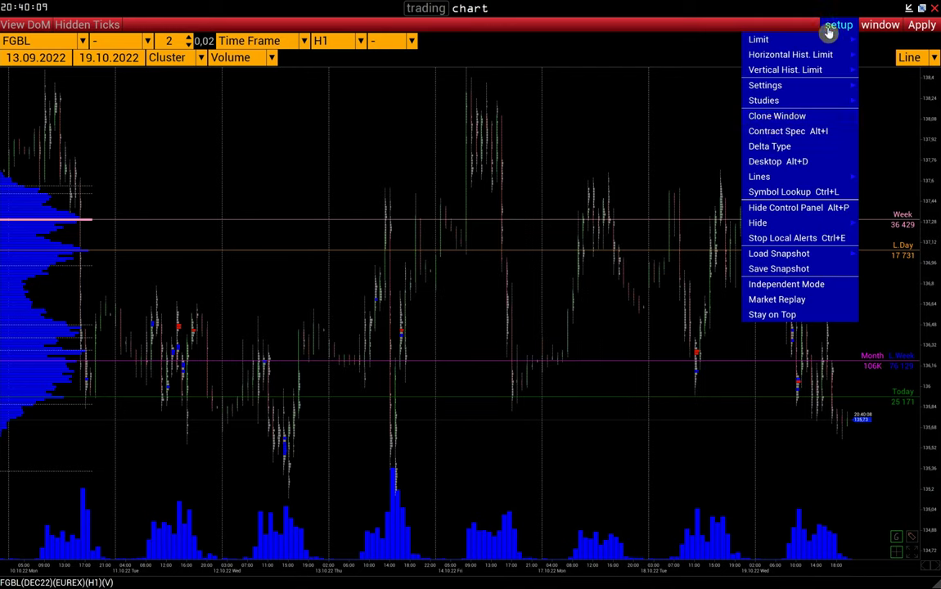
left_click(769, 120)
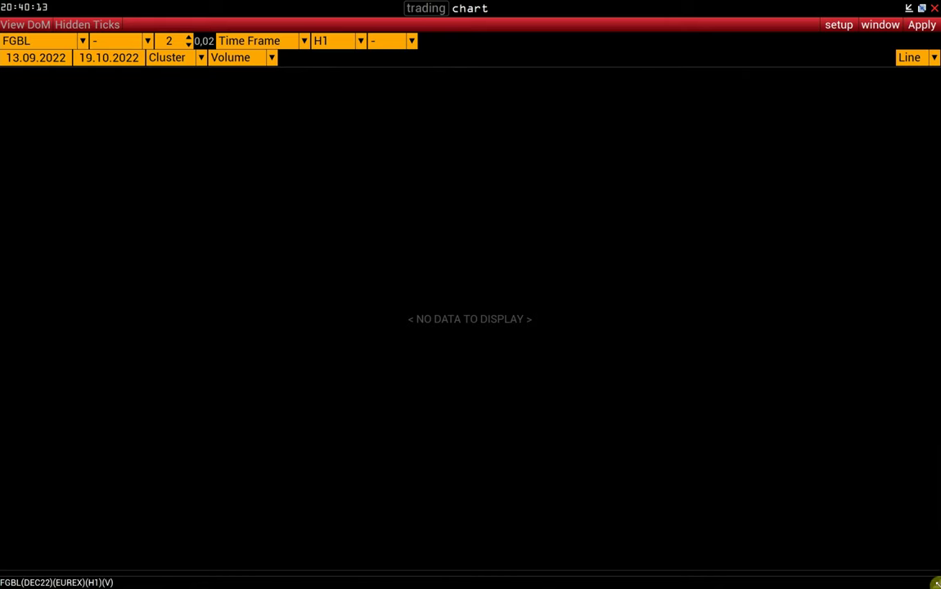
left_click_drag(937, 585, 662, 350)
left_click_drag(477, 3, 475, 66)
- Load the GC instrument into the cloned chart, view its recent bars, then close the clone
left_click(80, 94)
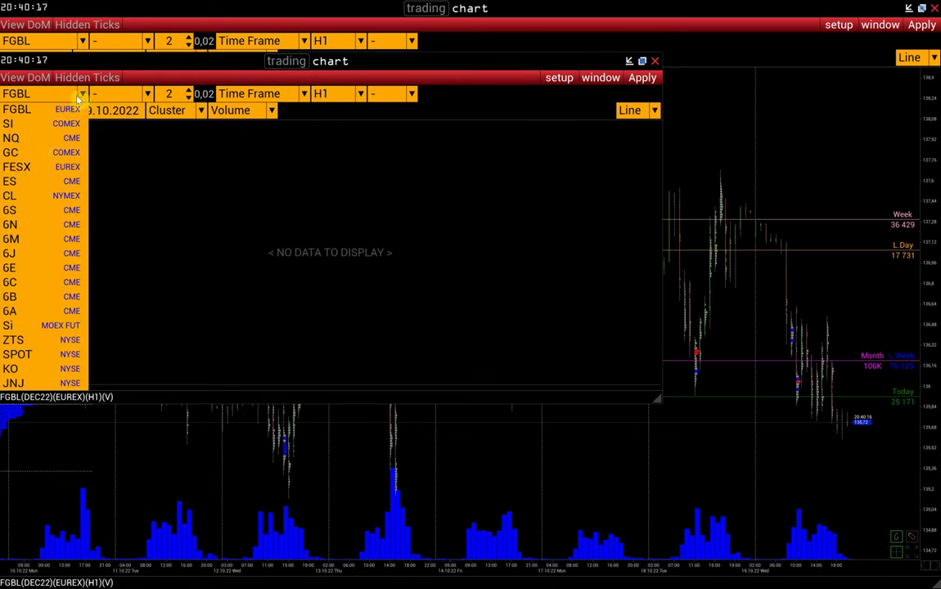
left_click(41, 153)
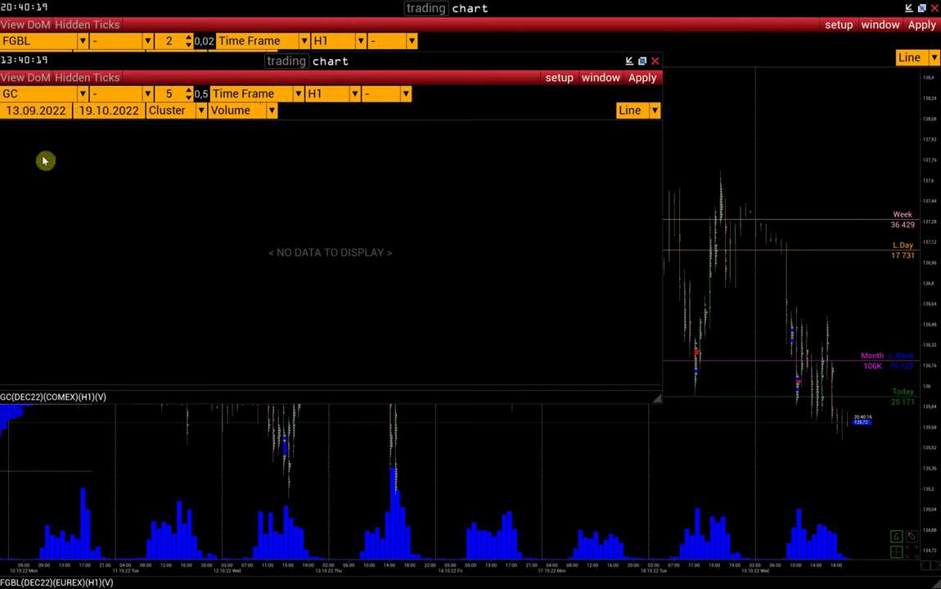
left_click(644, 78)
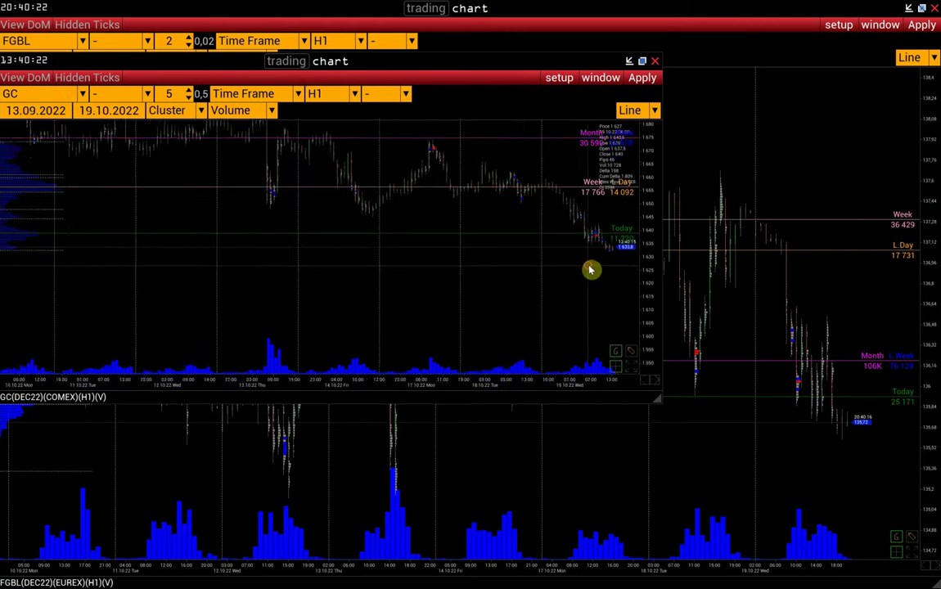
left_click_drag(590, 267, 514, 304)
left_click(654, 62)
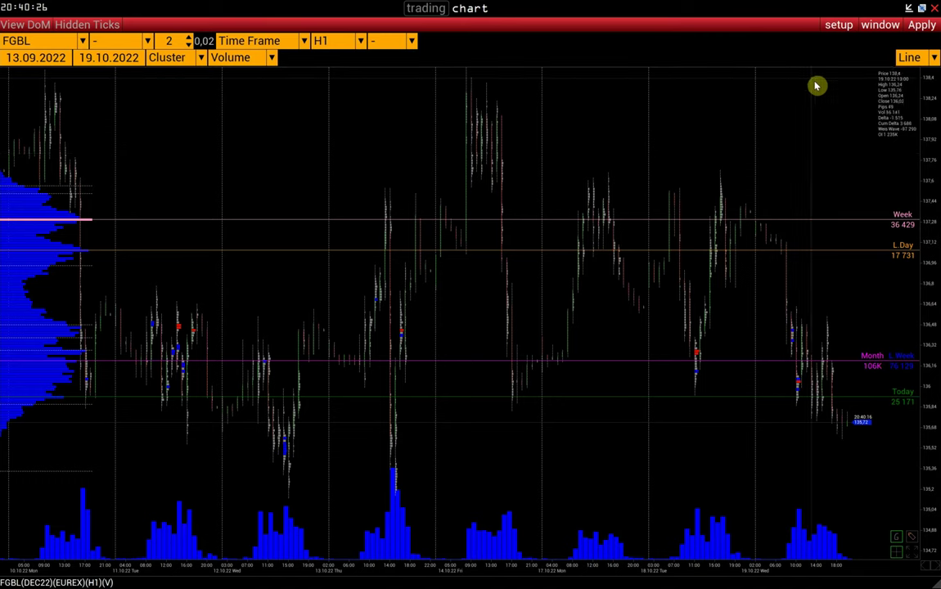
- In the Horizontal Histogram settings, select the Today histogram row
left_click(839, 25)
mouse_move(824, 80)
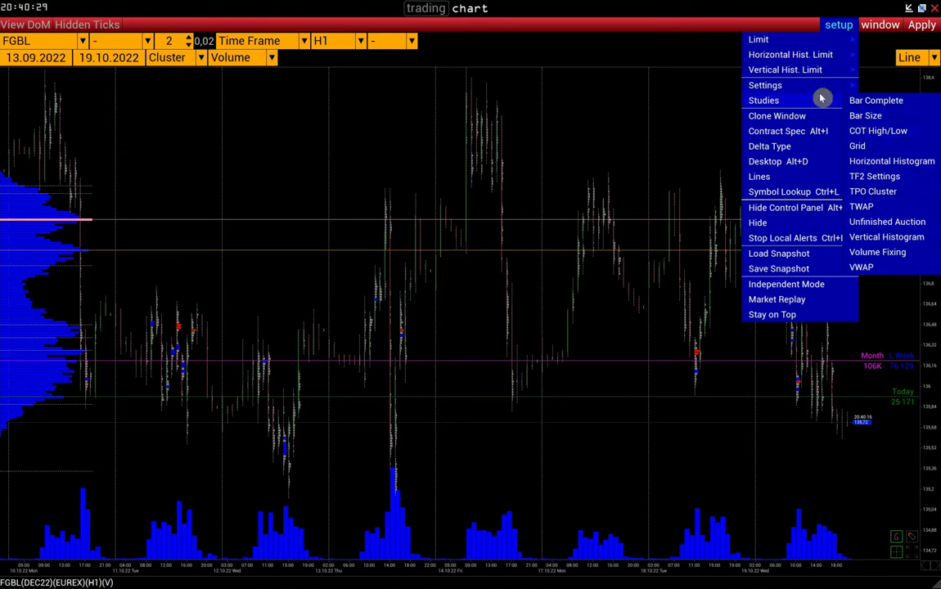
left_click(855, 161)
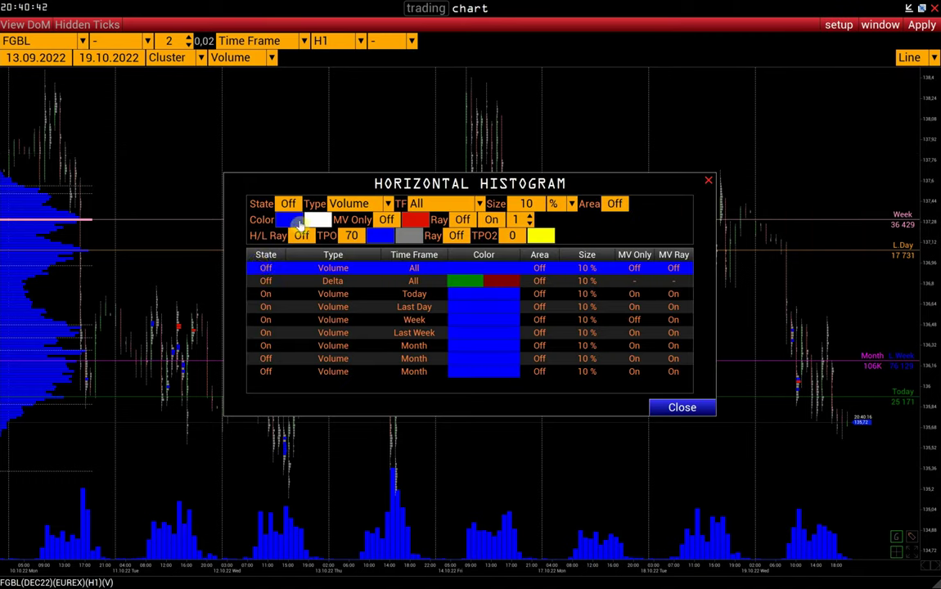
left_click(264, 265)
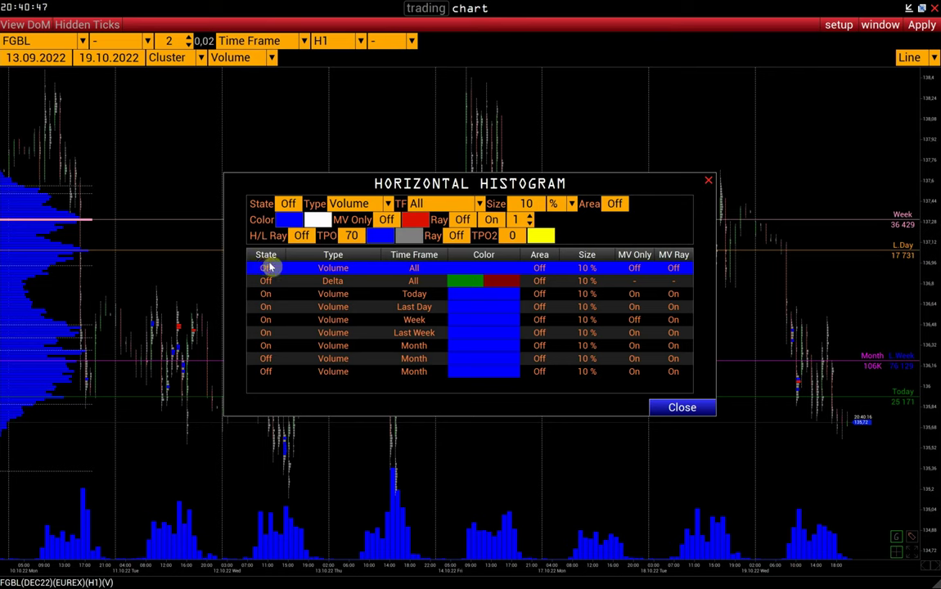
left_click(423, 297)
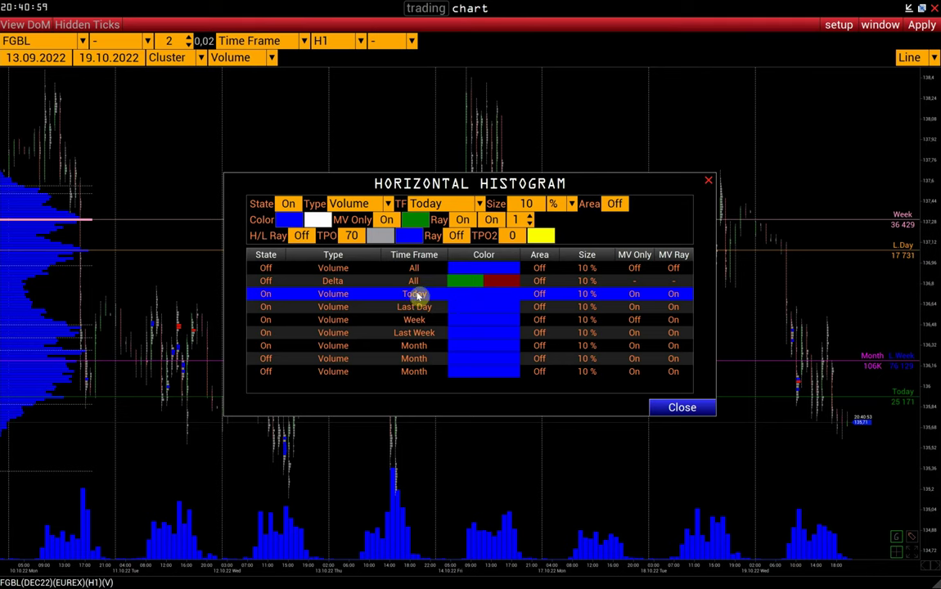
- Give the Today histogram MV Only On, a green ray and ray value 3, keeping the changes
left_click(387, 220)
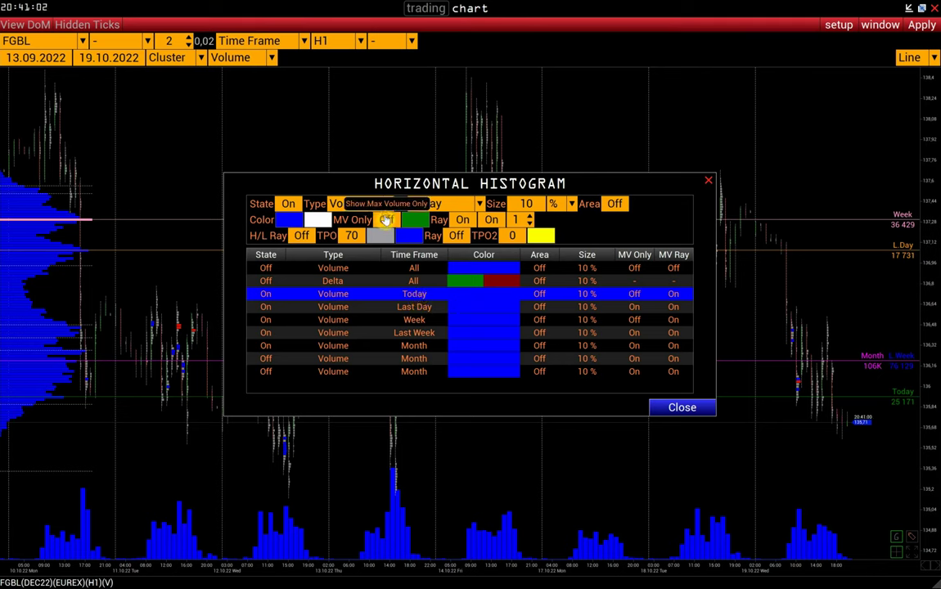
left_click(386, 221)
left_click(419, 224)
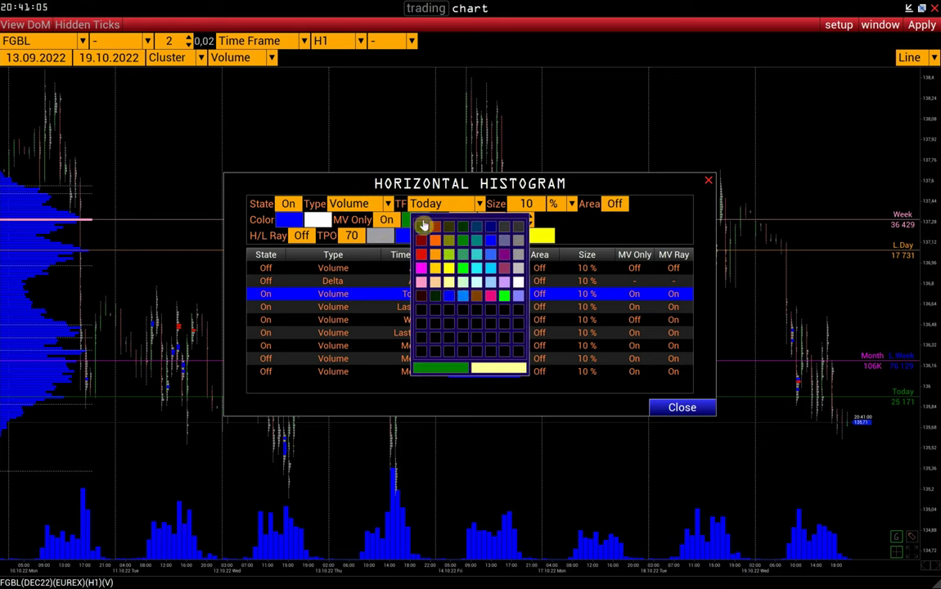
left_click(418, 232)
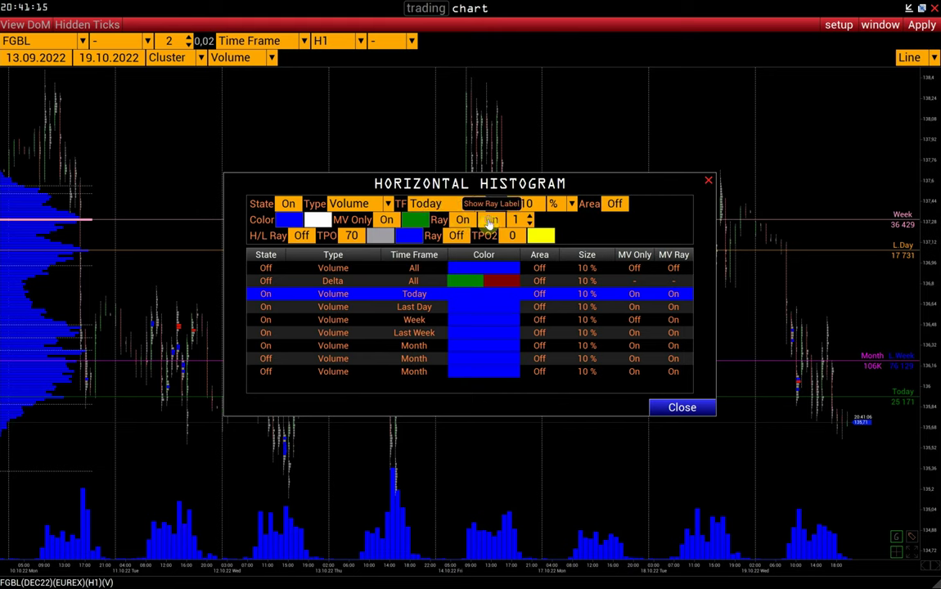
left_click(529, 218)
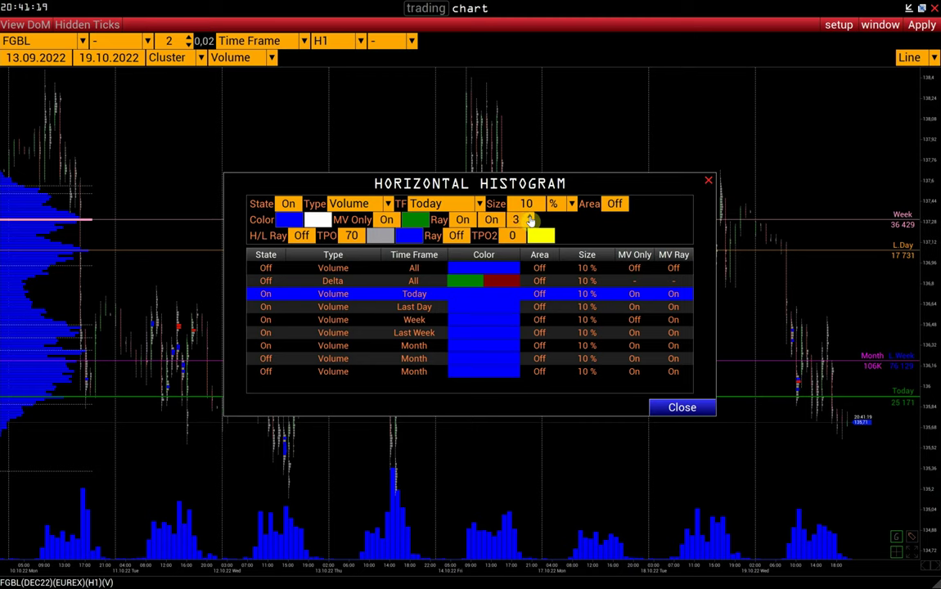
left_click(670, 407)
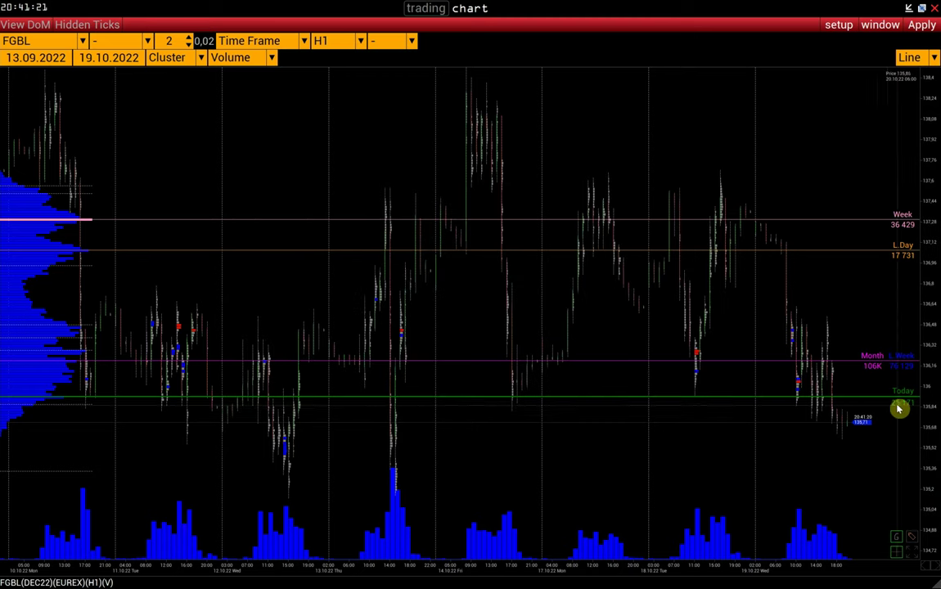
- Reduce the H.Hist Ray Label Font in Miscellaneous settings from 21 and apply it
left_click(836, 25)
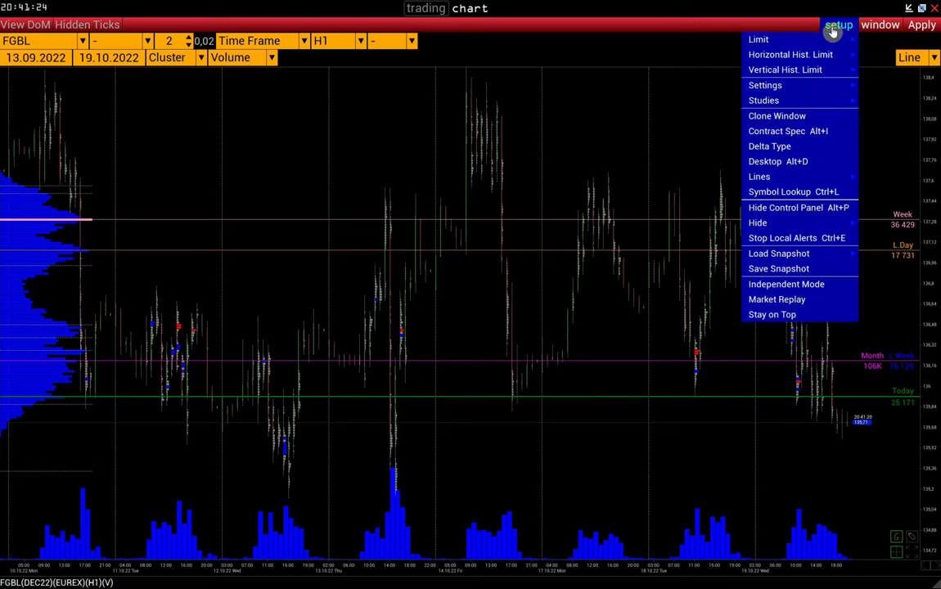
mouse_move(818, 89)
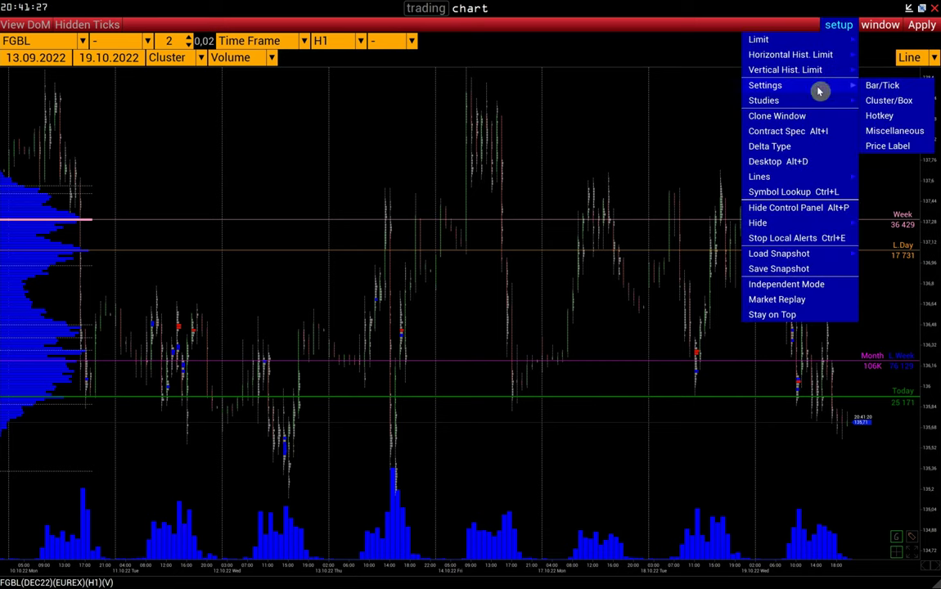
left_click(904, 135)
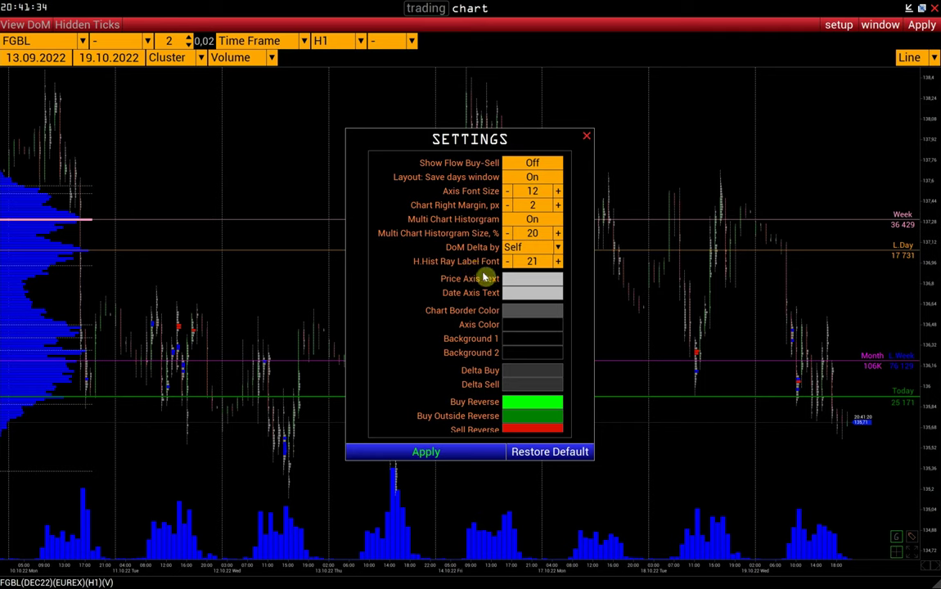
left_click(508, 262)
left_click(507, 261)
left_click(448, 452)
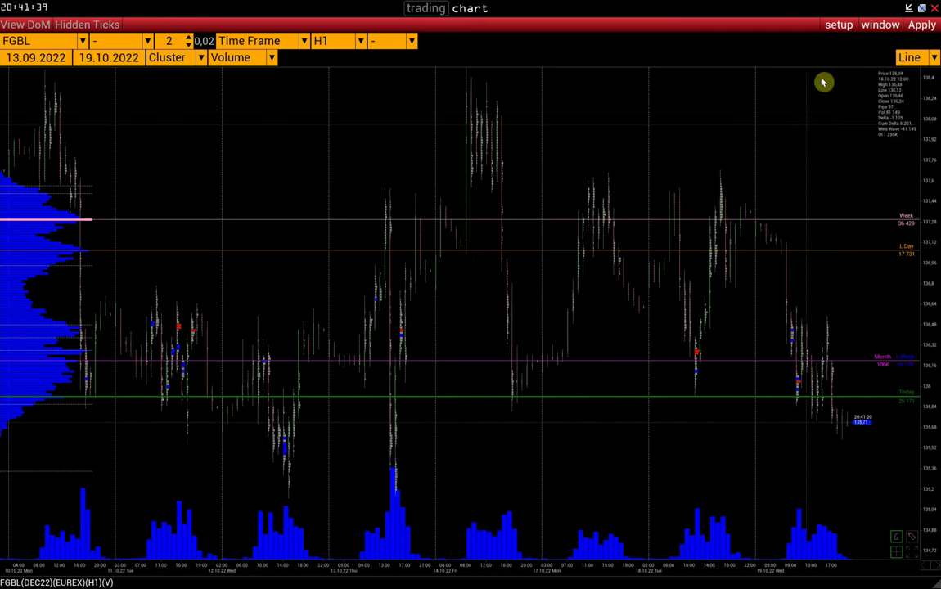
left_click(836, 31)
- Set the Today histogram's TPO to 0 in the Horizontal Histogram settings
mouse_move(828, 100)
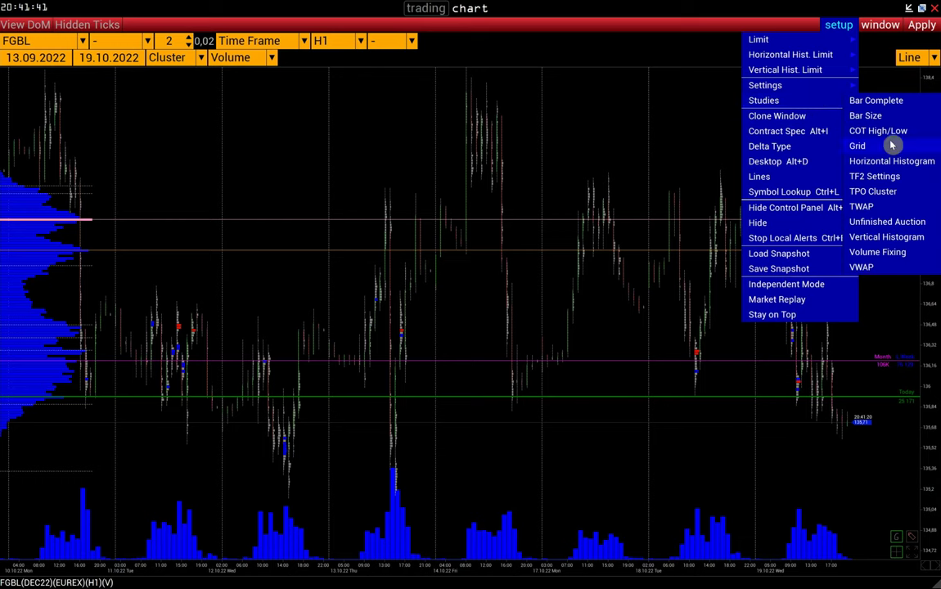
left_click(877, 163)
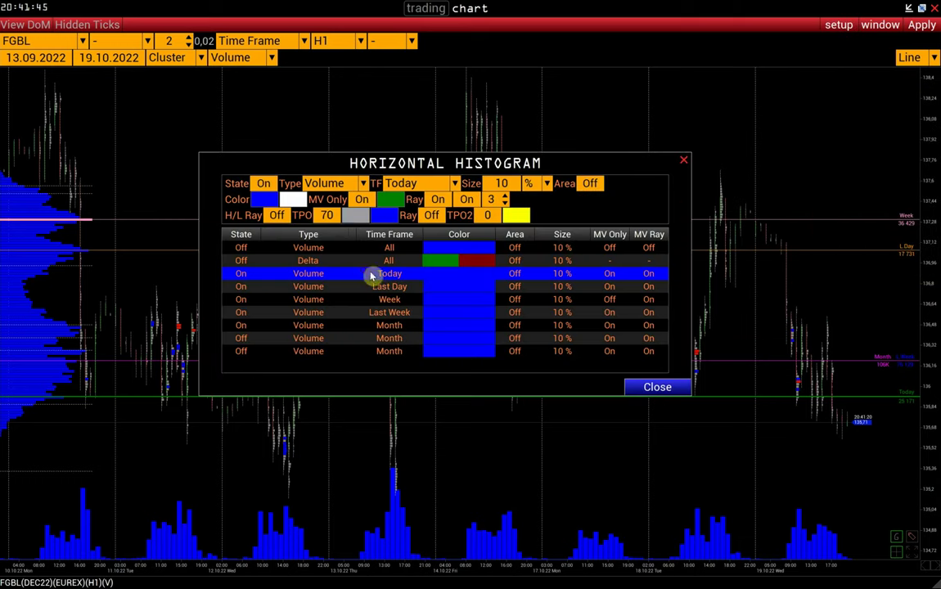
left_click(328, 215)
type("0")
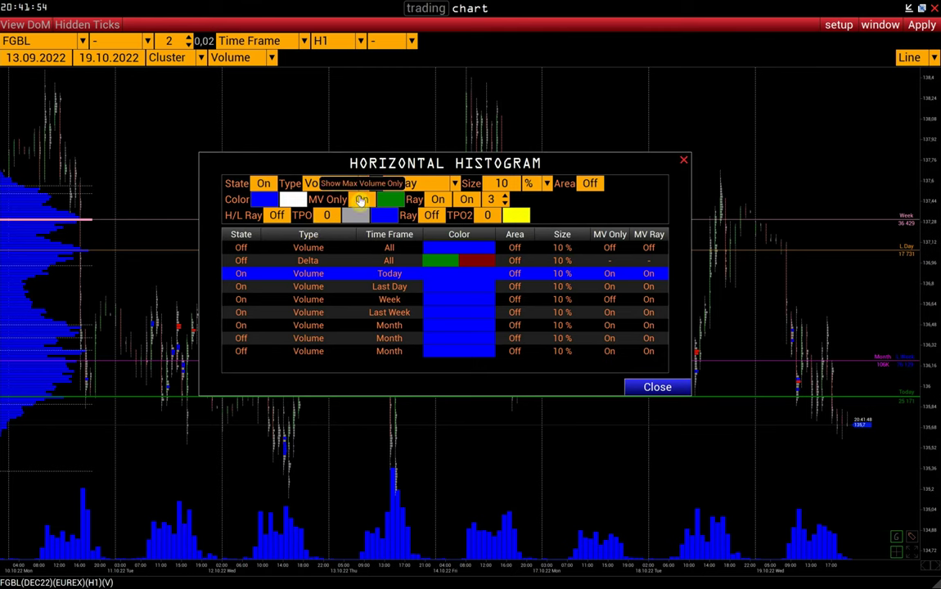
- Set the Last Day histogram's TPO to 0, keeping its colour, then select the Week row
left_click(386, 288)
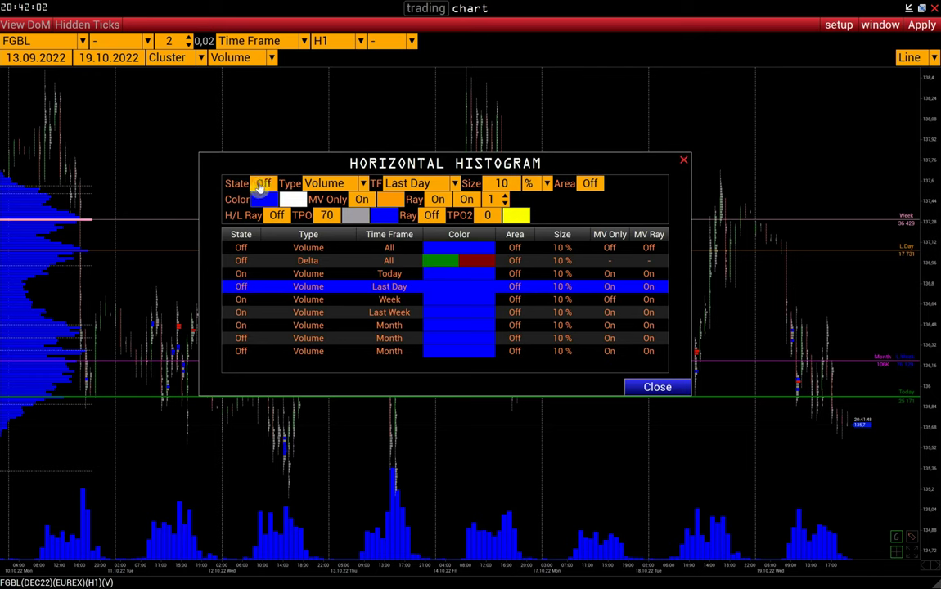
left_click(390, 199)
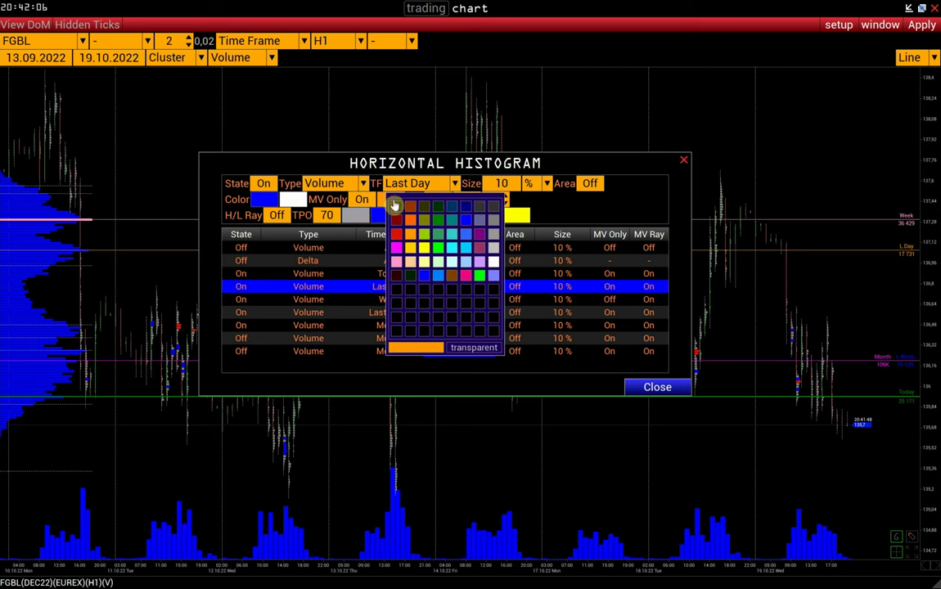
left_click(407, 273)
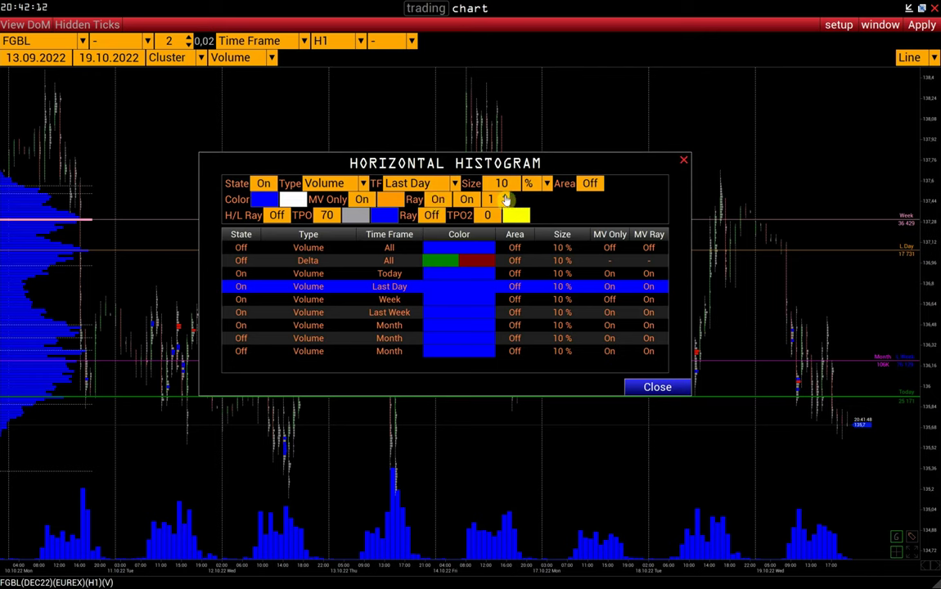
left_click(327, 215)
type("0")
left_click(383, 300)
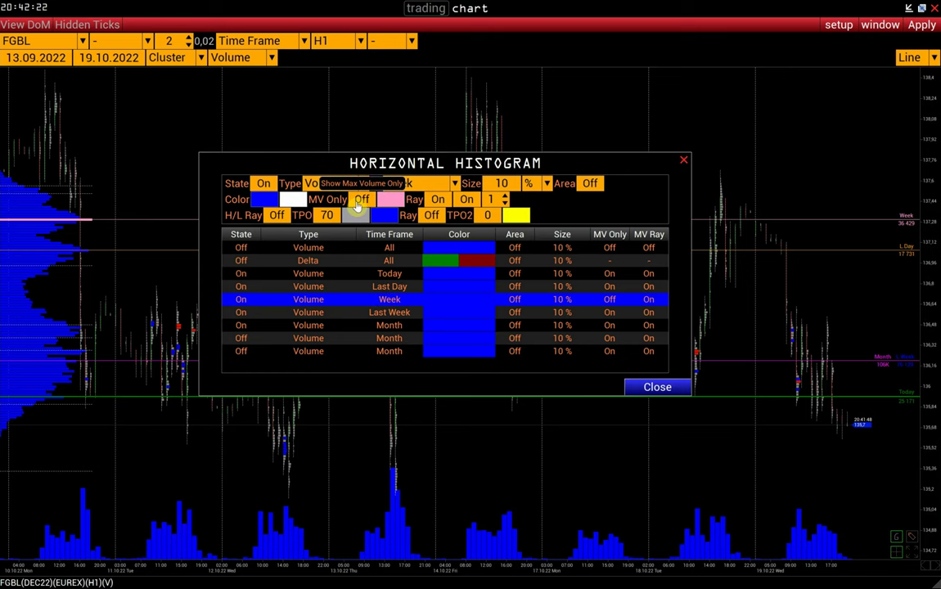
- Turn MV Only on for the Week histogram and set its TPO to 0
left_click(360, 201)
left_click(396, 202)
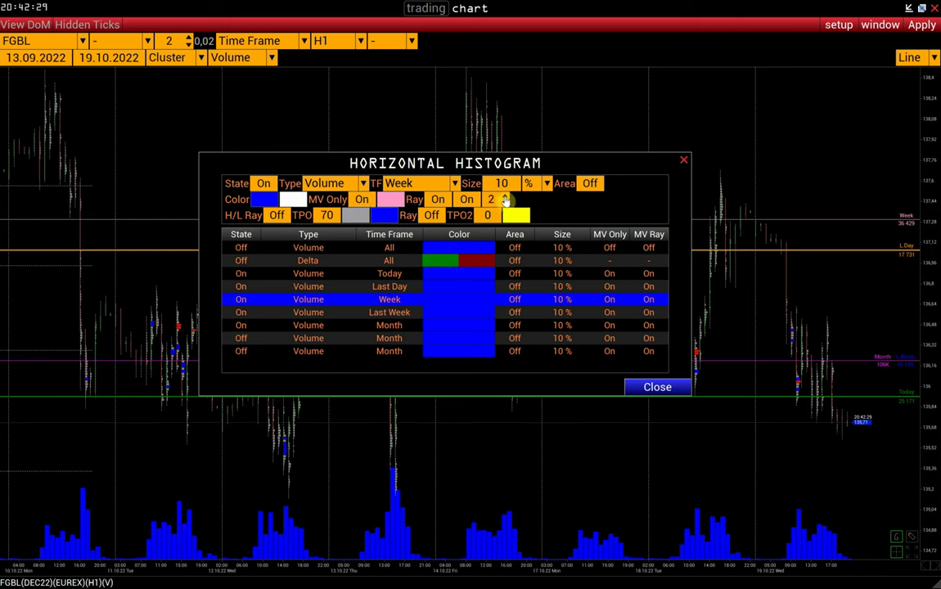
double_click(326, 215)
type("0")
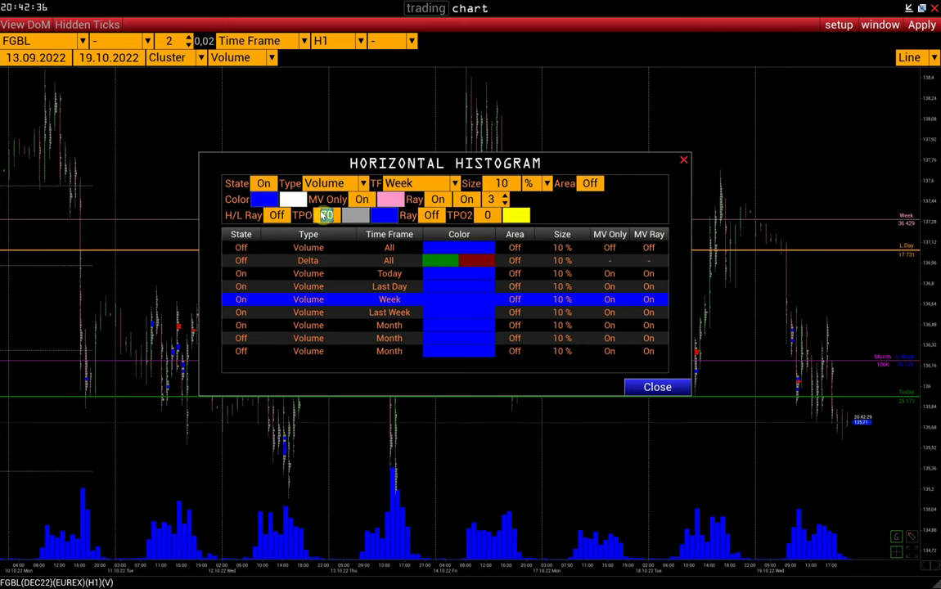
- Give Last Week ray 3 and TPO 0, and give Month ray 3
left_click(377, 313)
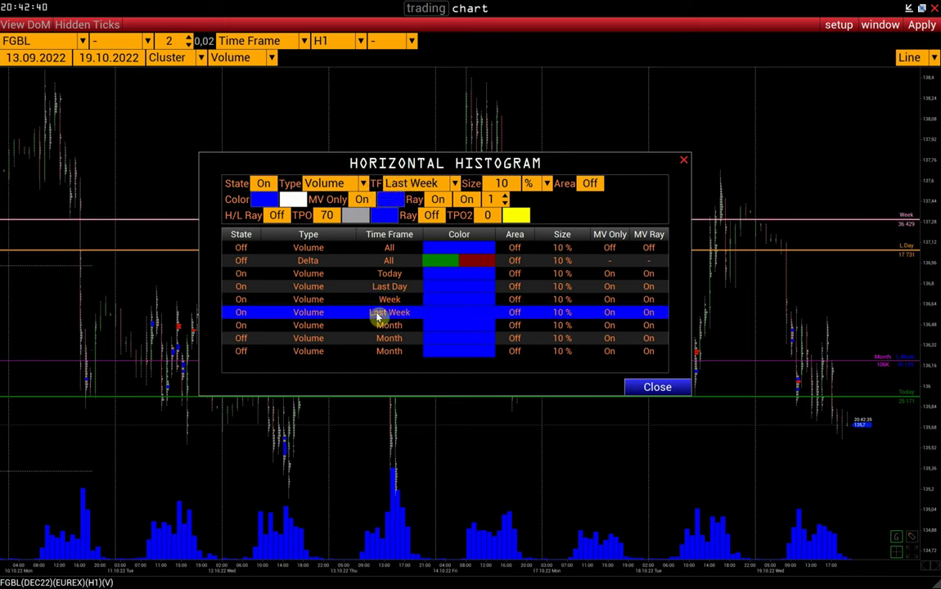
left_click(505, 195)
left_click(505, 195)
double_click(327, 215)
type("0")
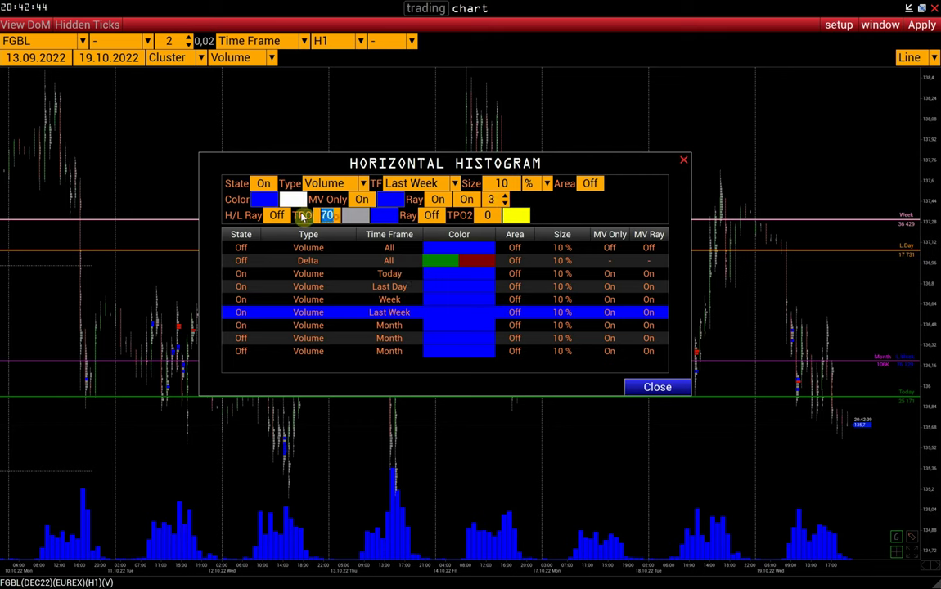
left_click(378, 326)
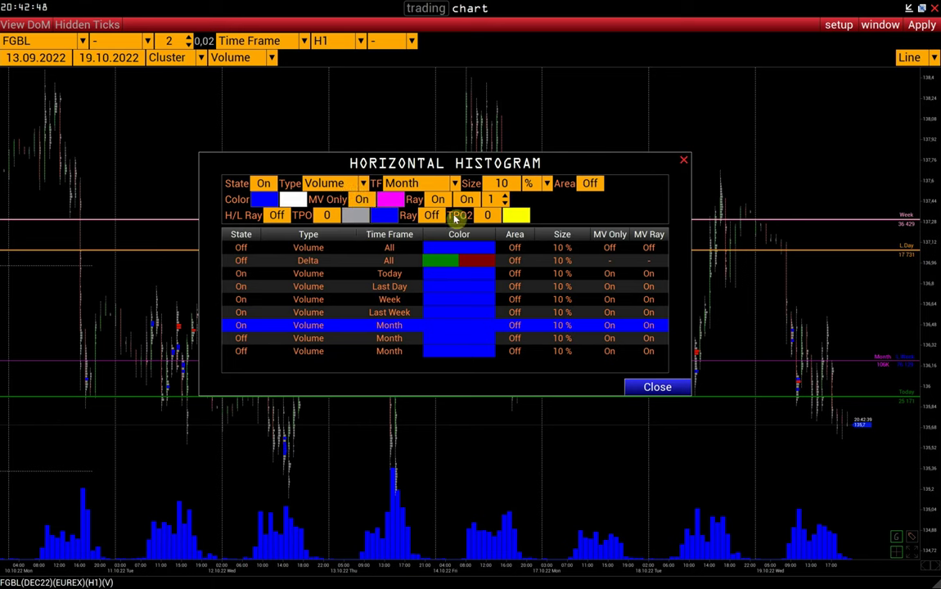
left_click(505, 196)
left_click(505, 197)
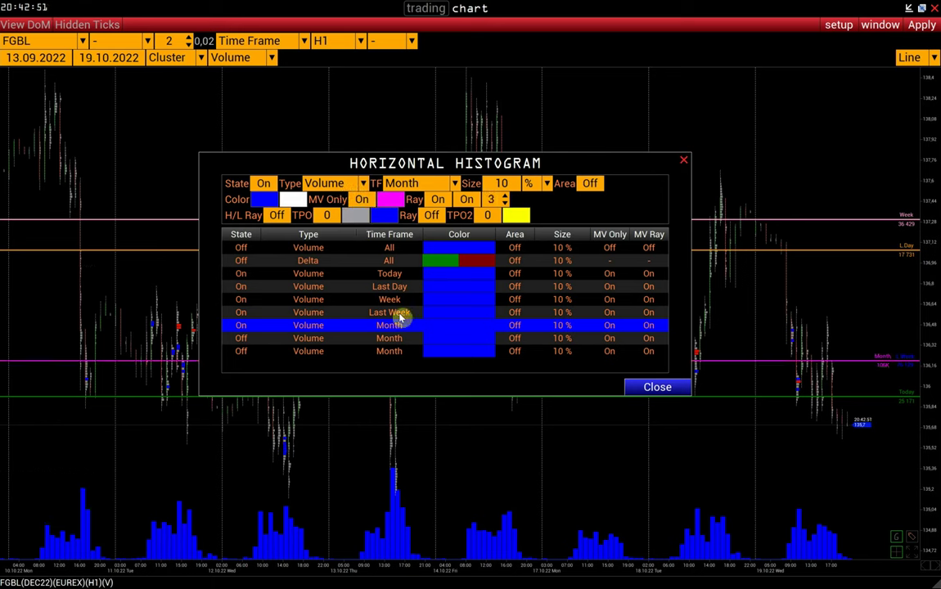
- Set the next row to Last Month, switch it on, and give it ray 3
left_click(378, 340)
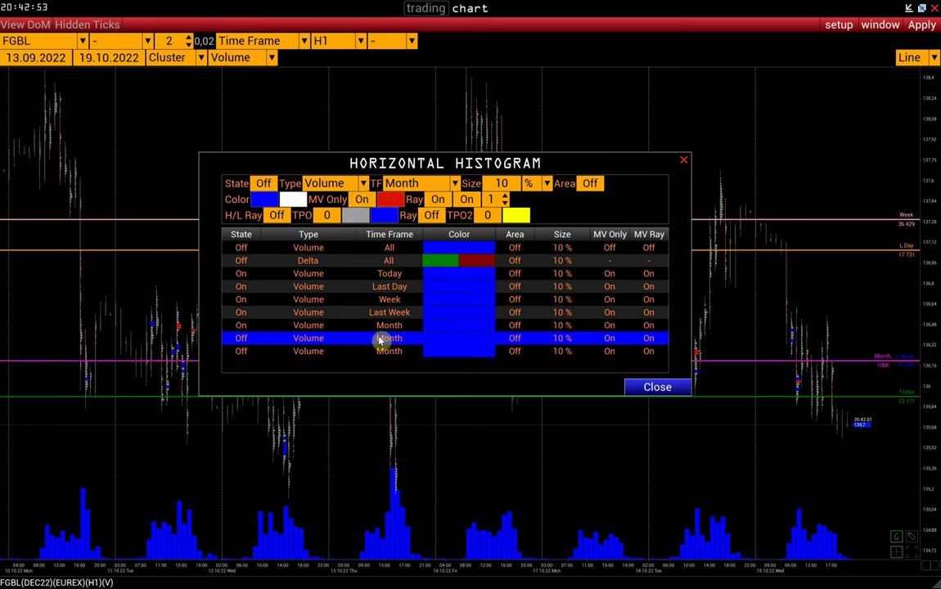
left_click(378, 181)
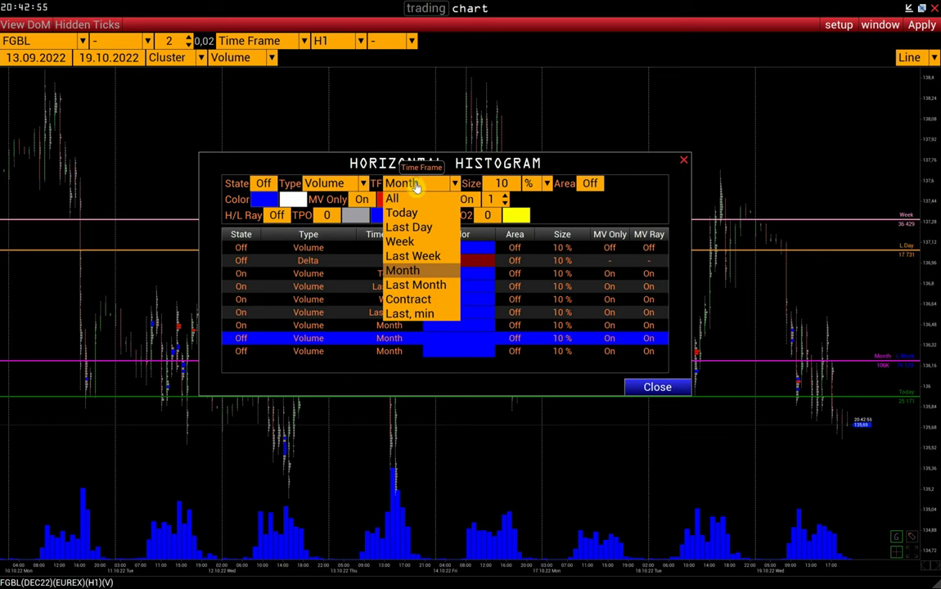
left_click(422, 284)
left_click(263, 183)
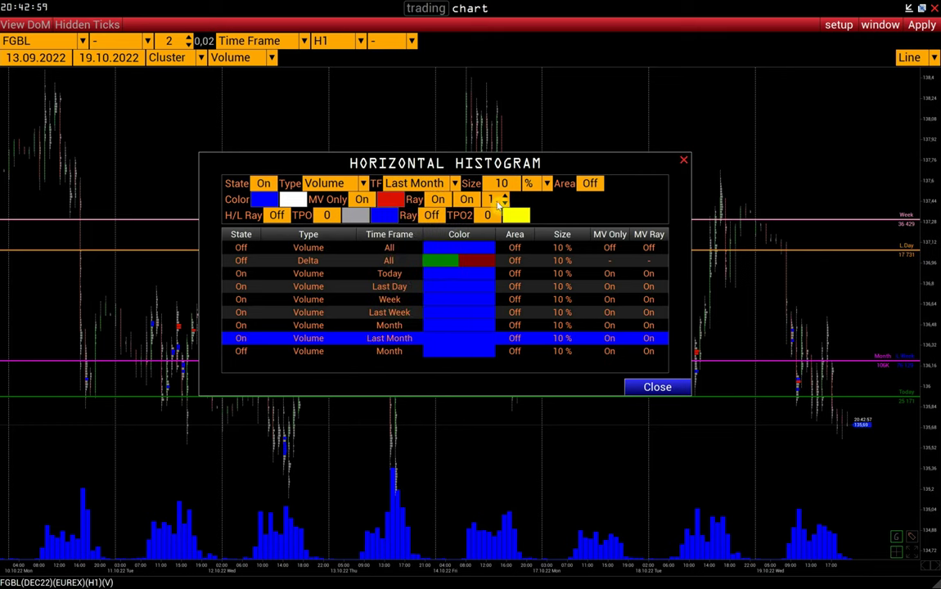
left_click(505, 196)
left_click(505, 196)
- Set the last unused row to Contract, switch it on, and close the settings
left_click(397, 352)
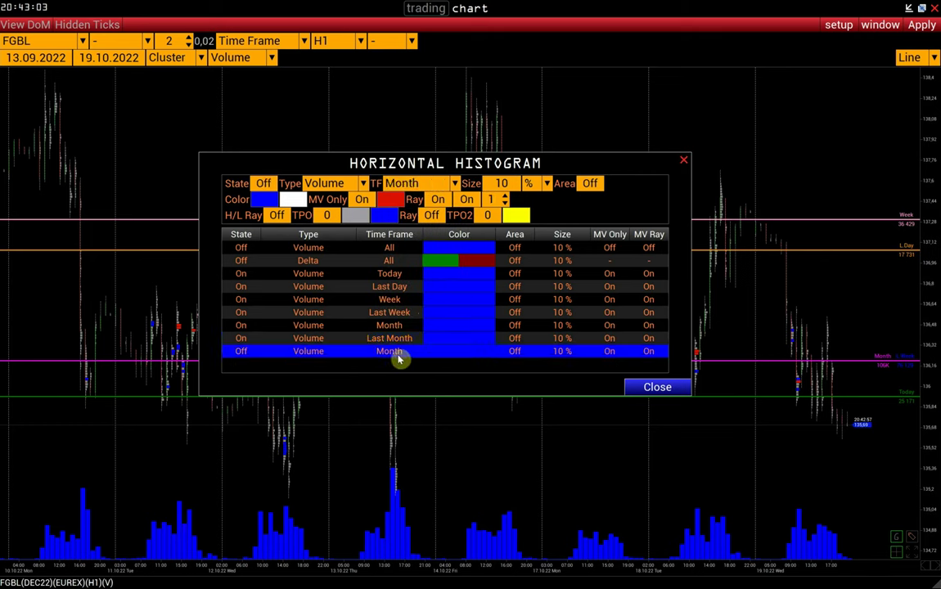
left_click(406, 185)
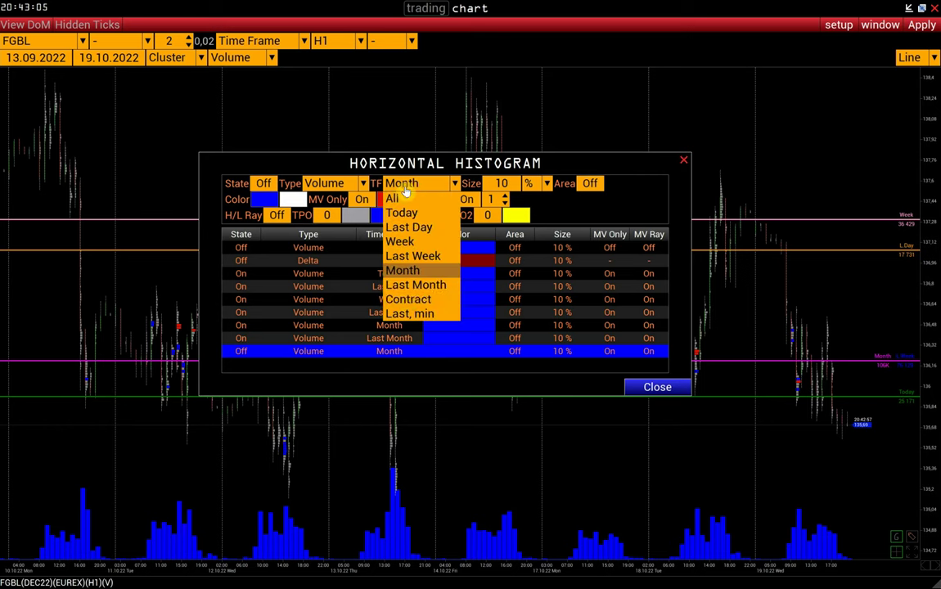
left_click(401, 299)
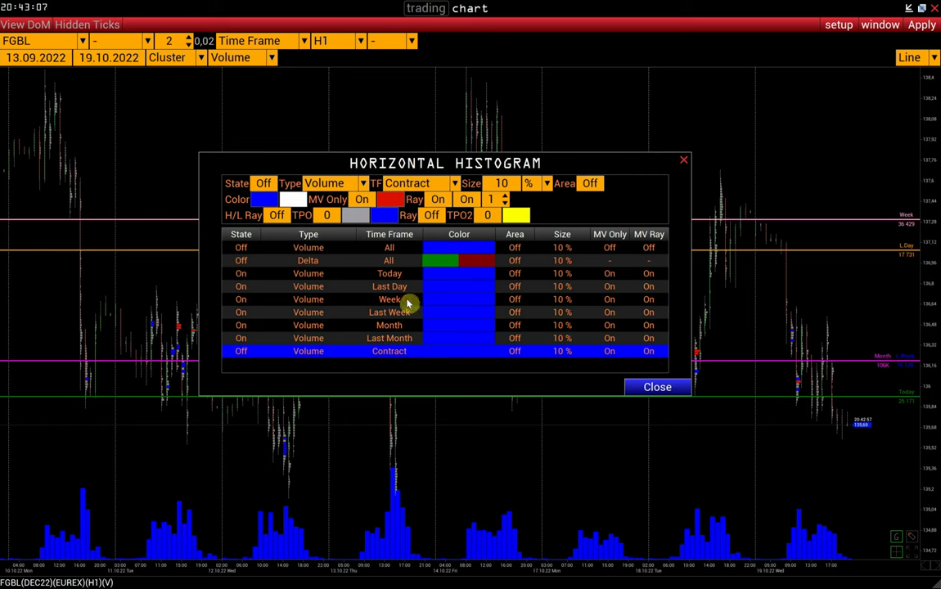
left_click(263, 184)
left_click(653, 389)
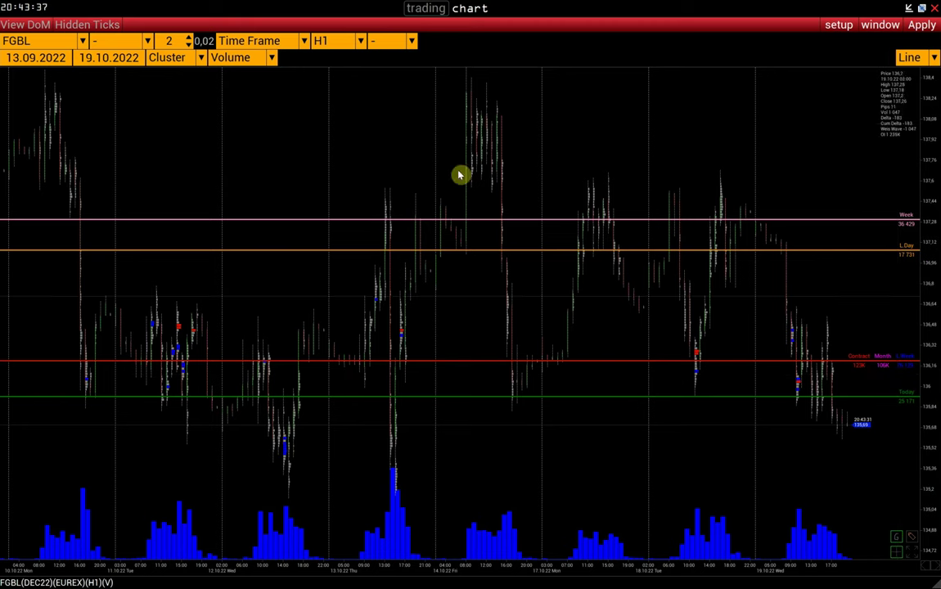
- Switch the All-timeframe Volume histogram on in Horizontal Histogram settings and close the dialog
left_click(839, 24)
mouse_move(810, 85)
left_click(890, 146)
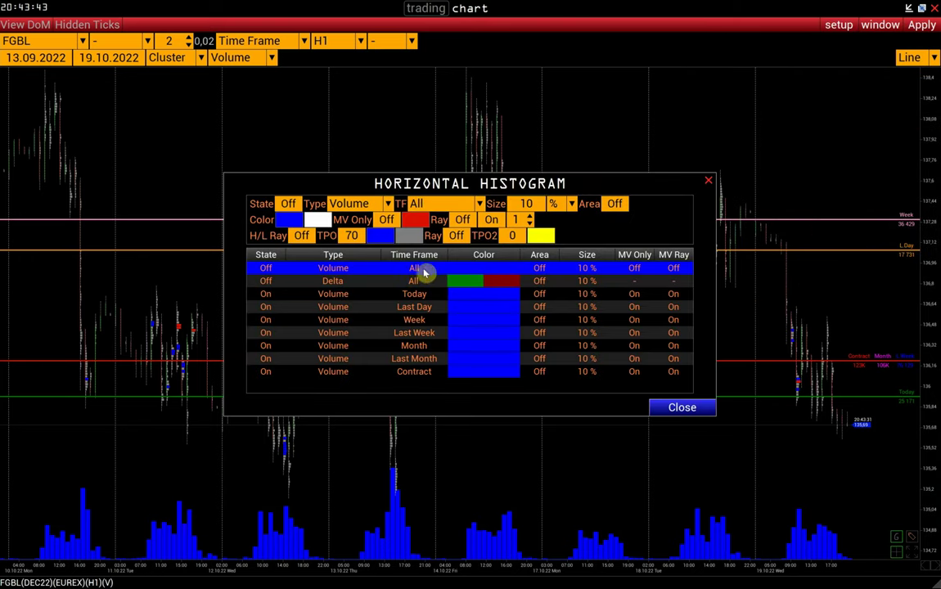
left_click(425, 205)
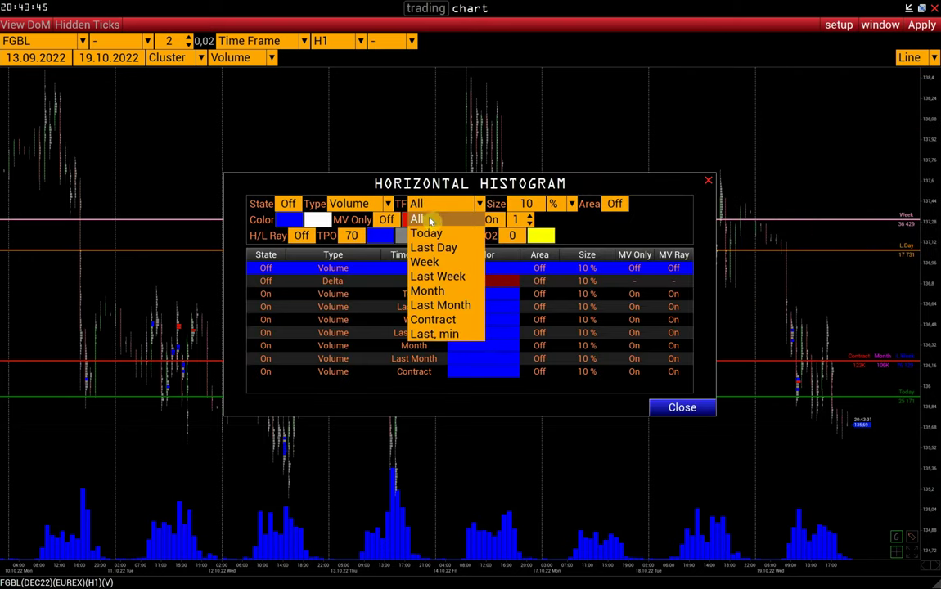
left_click(385, 194)
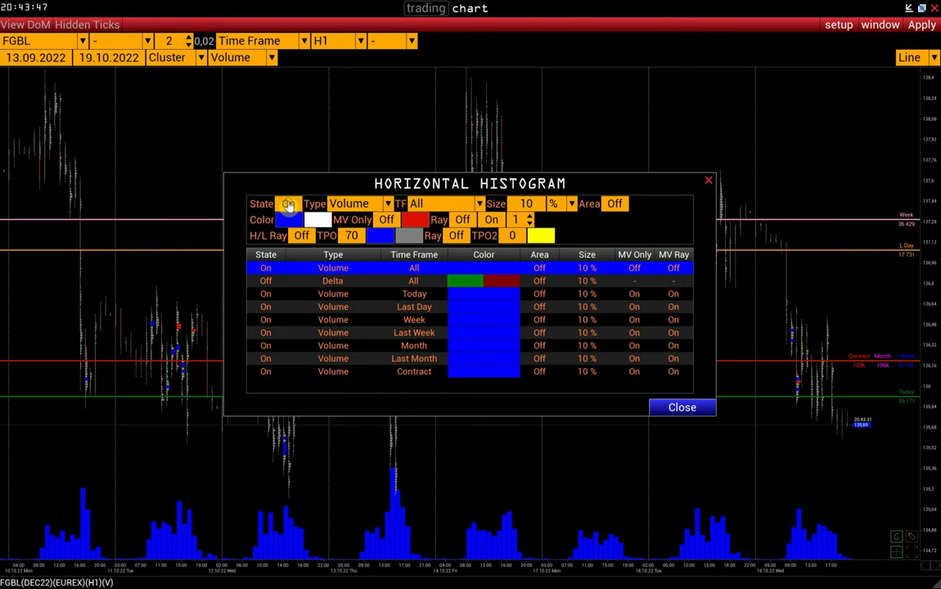
left_click(288, 205)
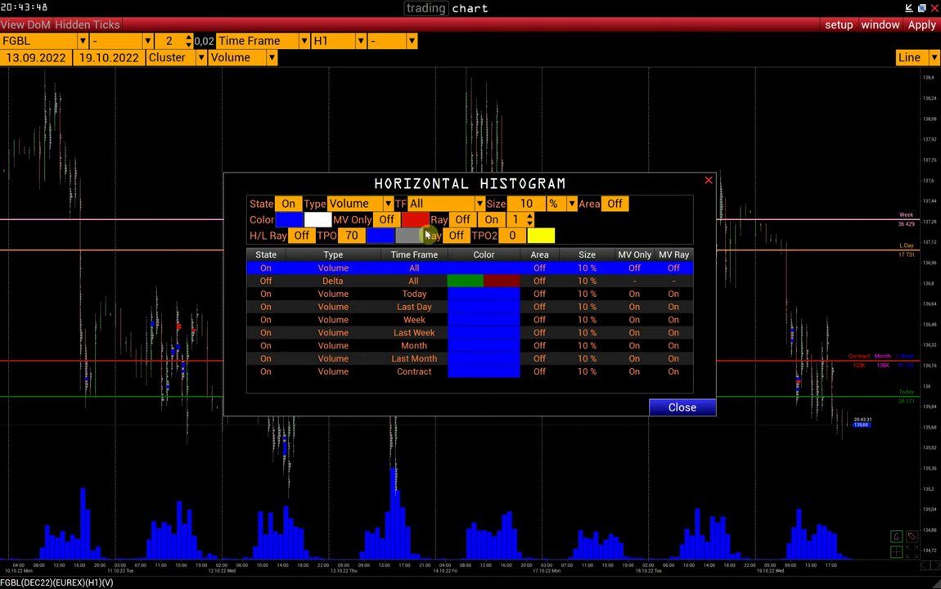
left_click(681, 409)
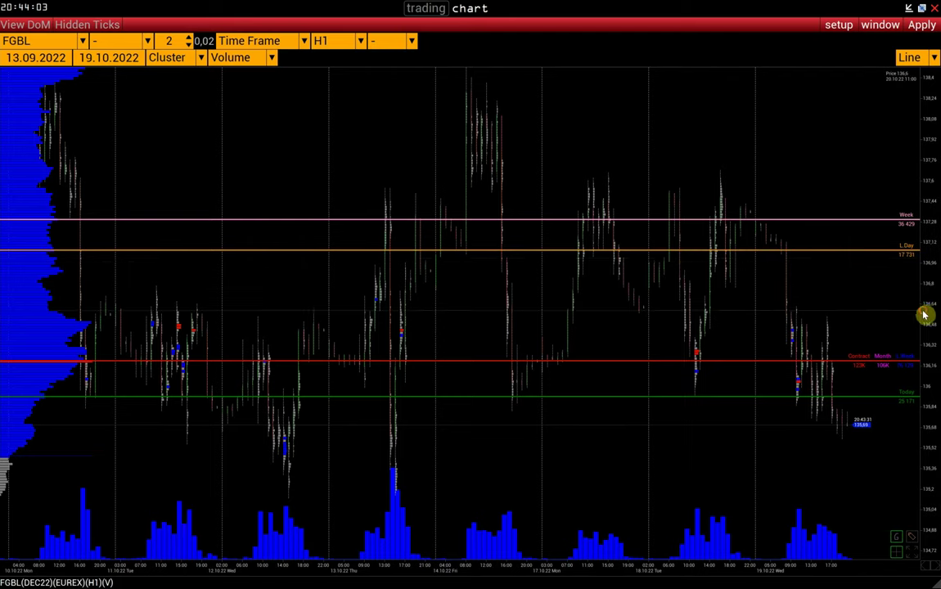
- Rescale the price axis and pan the chart to show a wider price range
left_click_drag(927, 311, 924, 360)
left_click_drag(10, 95, 79, 196)
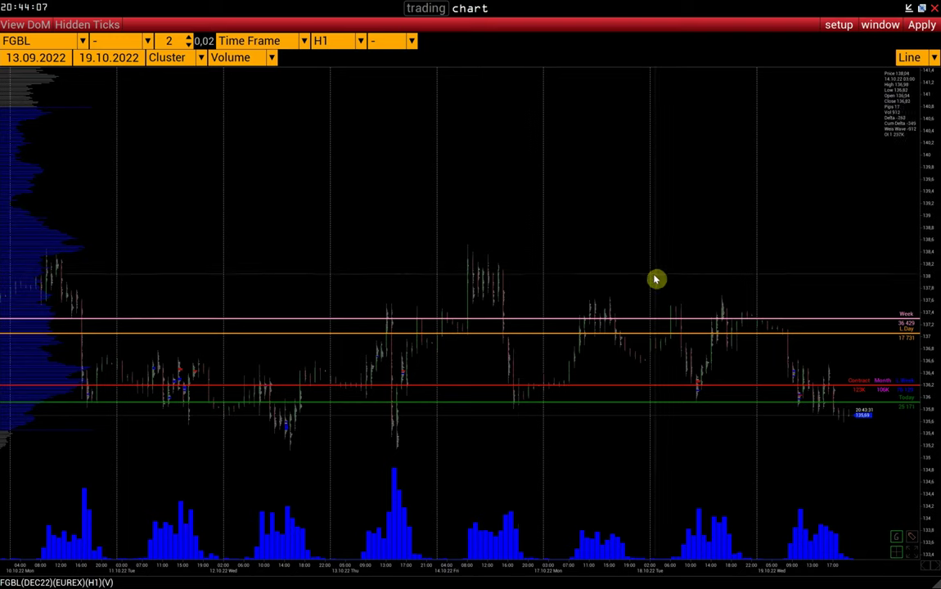
left_click_drag(932, 356, 926, 278)
left_click_drag(861, 336, 815, 270)
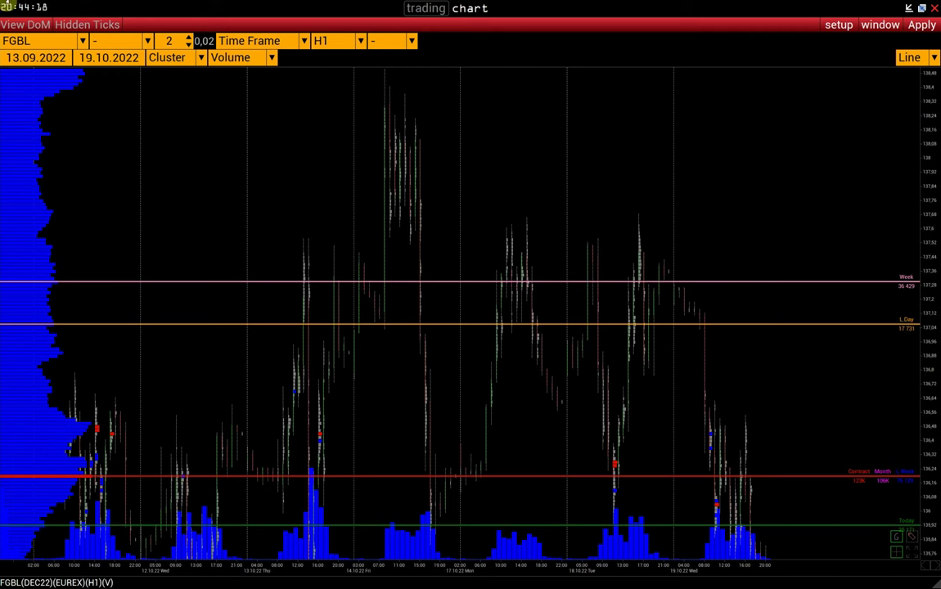
scroll(466, 160, "down", 2)
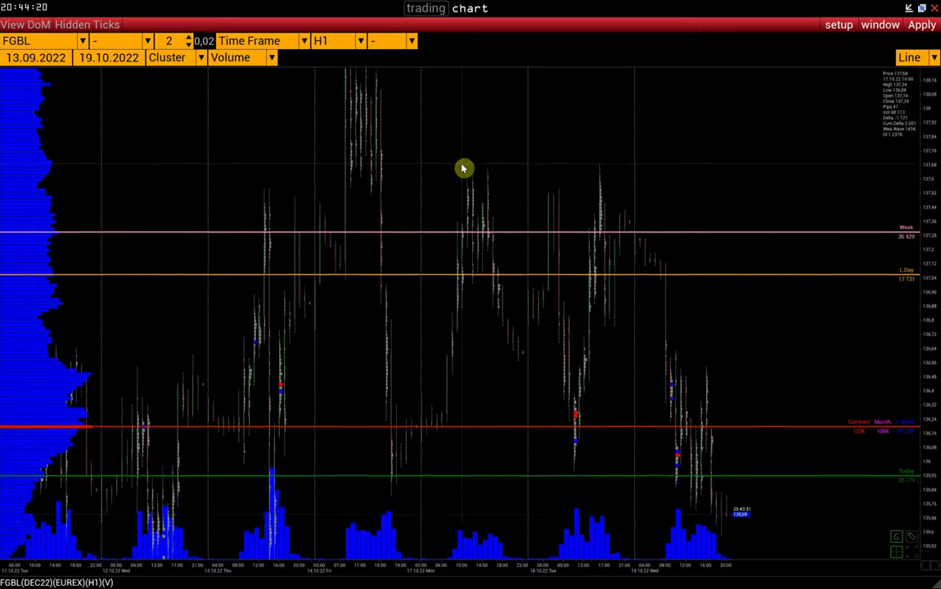
left_click_drag(920, 330, 927, 390)
- Set the chart's second timeframe to Day
left_click(392, 45)
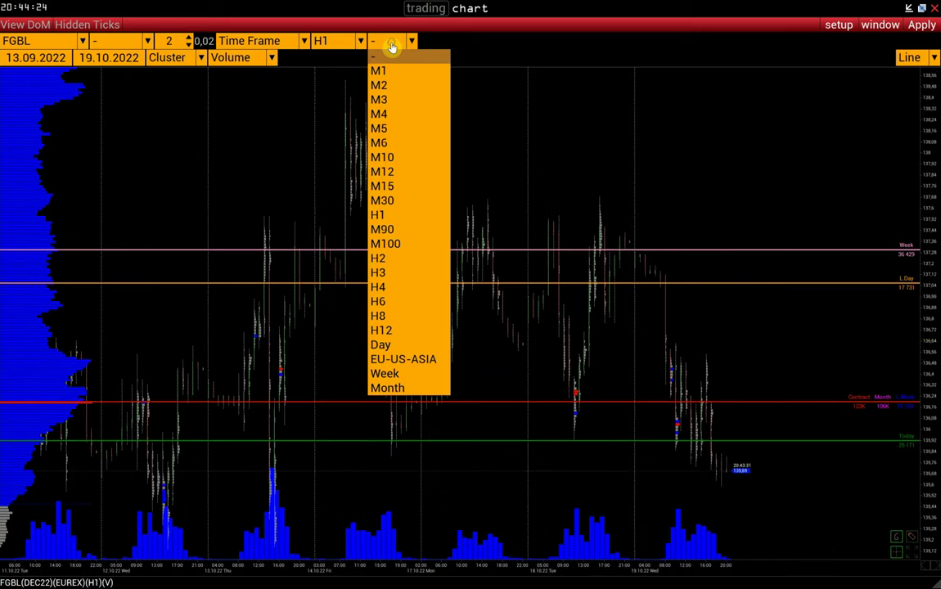
left_click(383, 344)
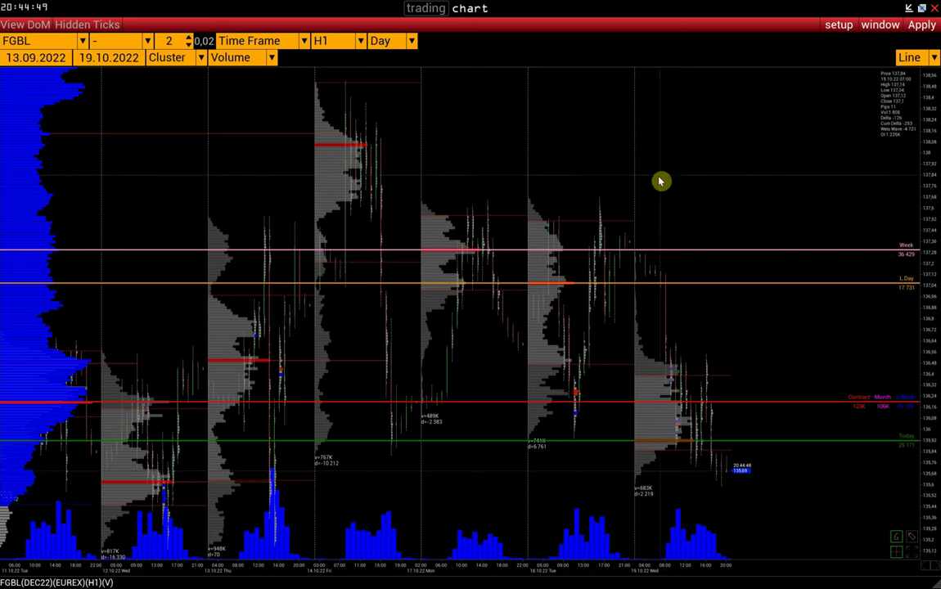
left_click(839, 26)
mouse_move(818, 119)
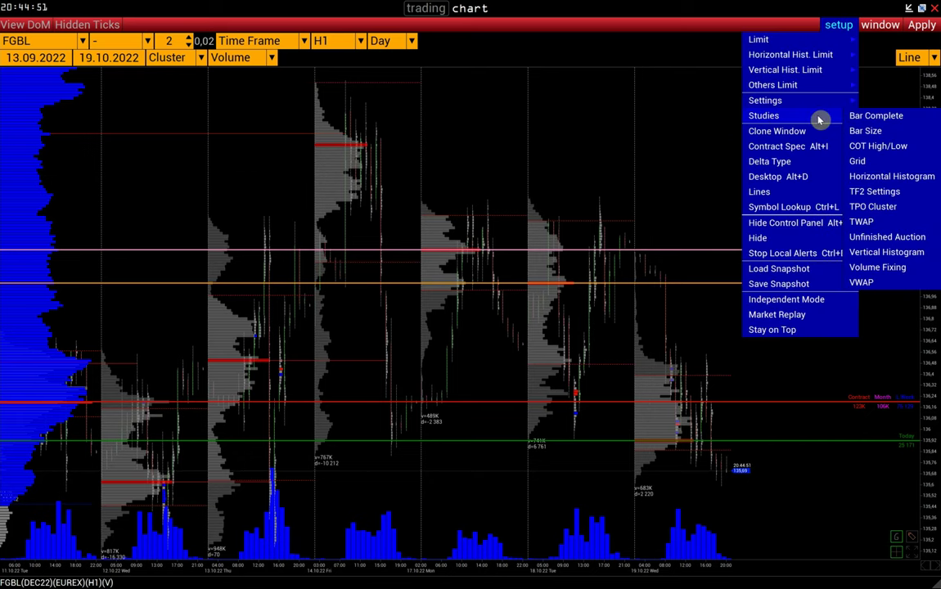
- In TF2 Settings, turn off Show Summary, Show Profile and Show TPO
left_click(875, 193)
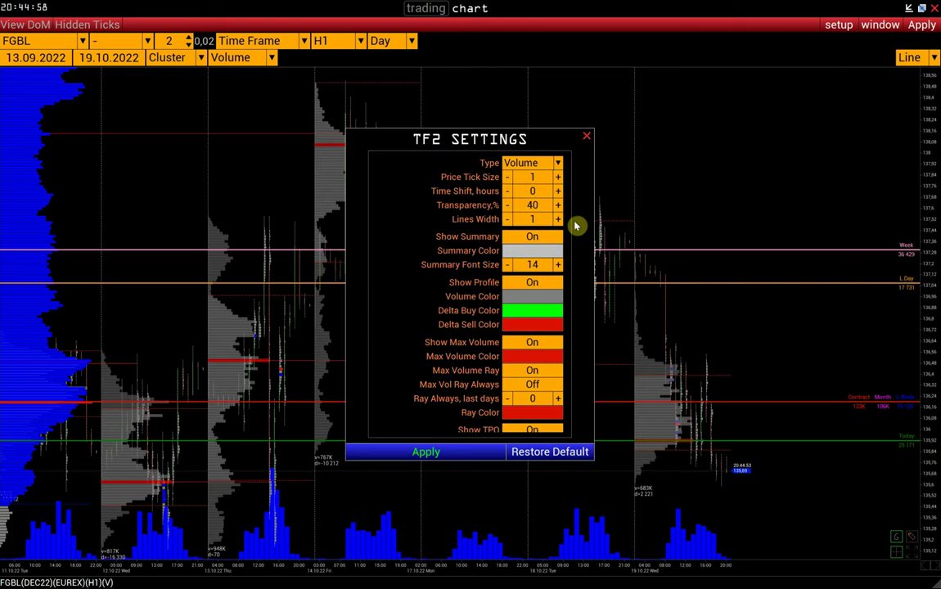
left_click(534, 238)
left_click(527, 285)
scroll(530, 284, "down", 1)
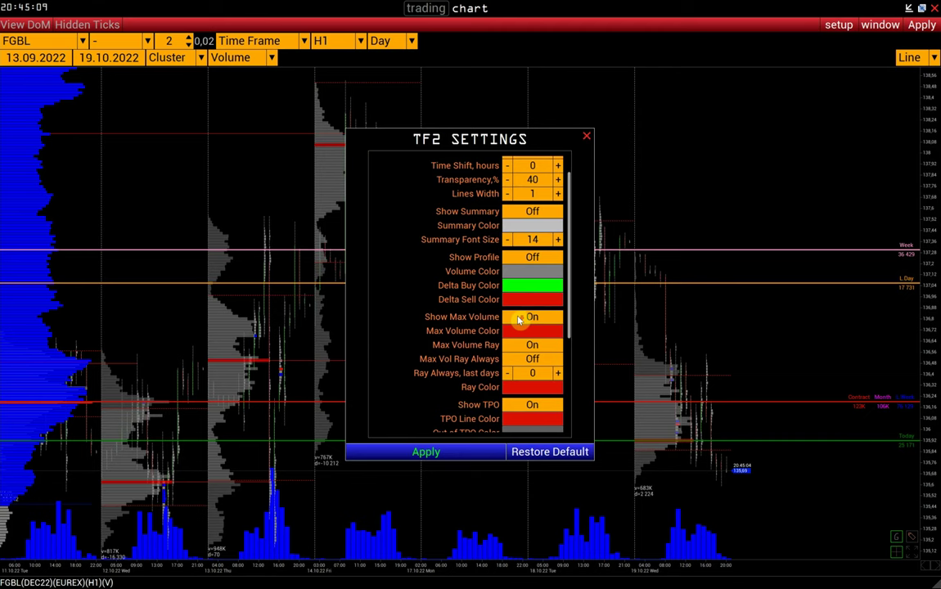
left_click(526, 407)
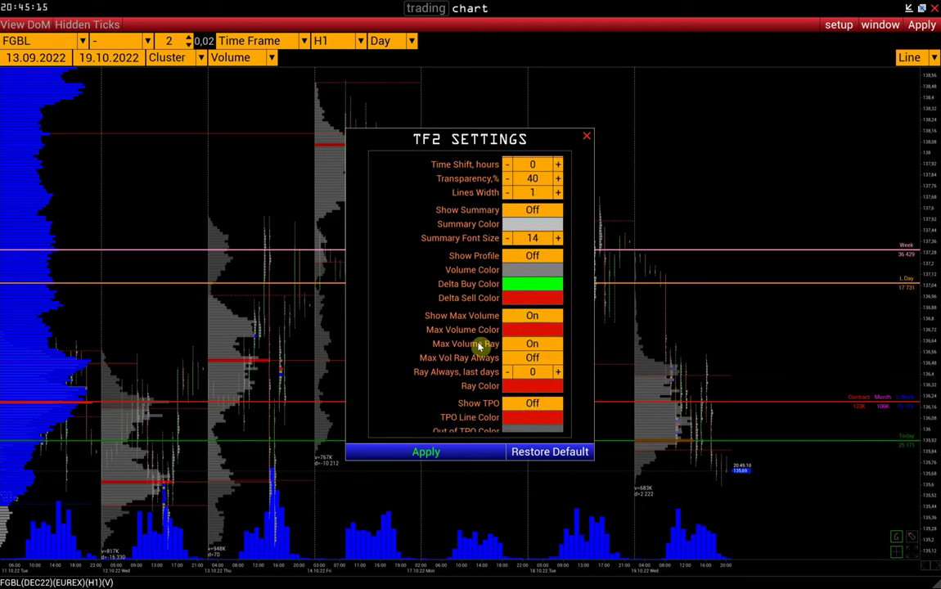
- Set the TF2 Ray Color to green and Ray Always last days to 9, then apply
left_click(524, 389)
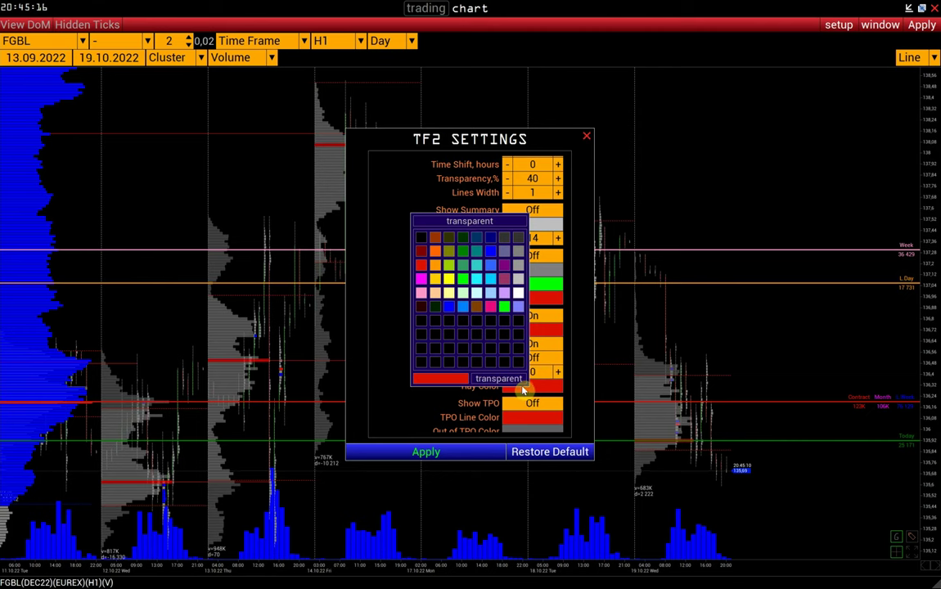
left_click(462, 279)
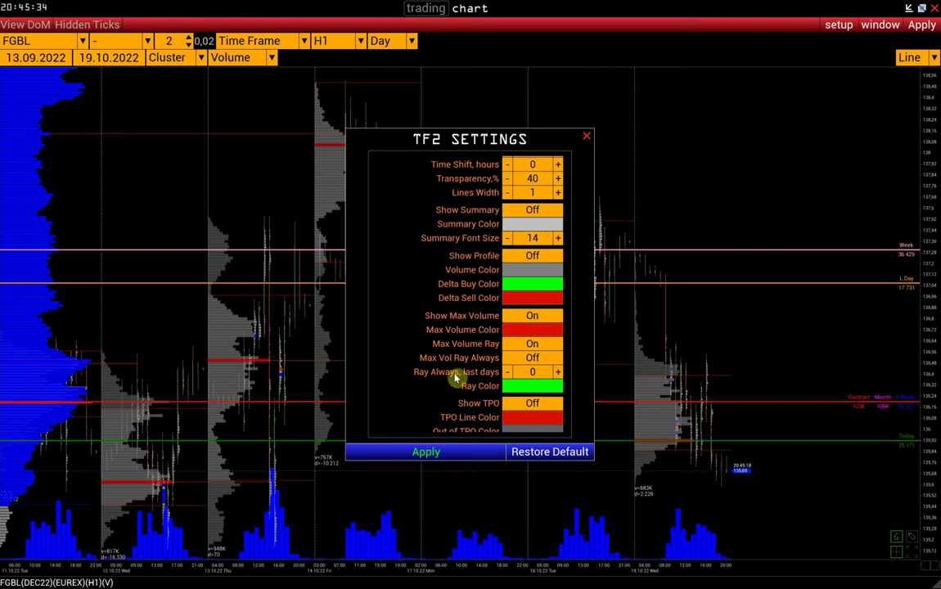
left_click(507, 373)
type("9")
key("Return")
left_click(441, 455)
left_click_drag(448, 456, 556, 380)
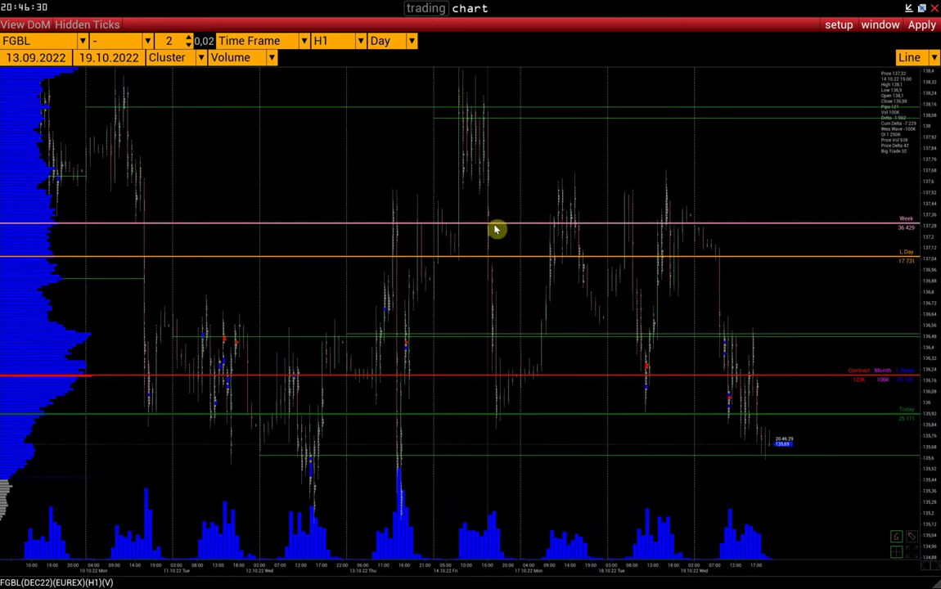
- Refresh the second timeframe by switching it to '-' and back to Day
scroll(491, 233, "down", 1)
scroll(495, 236, "down", 1)
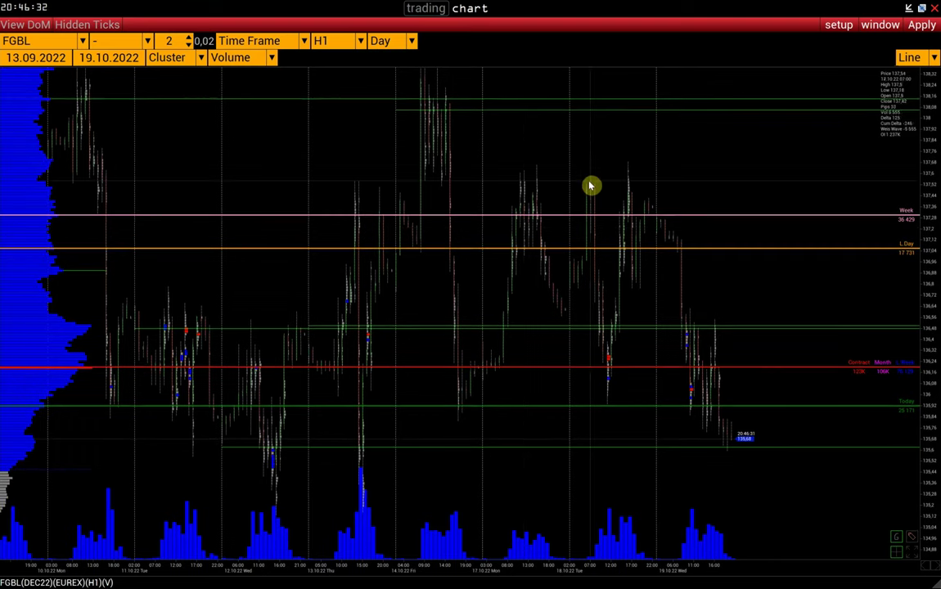
left_click(393, 43)
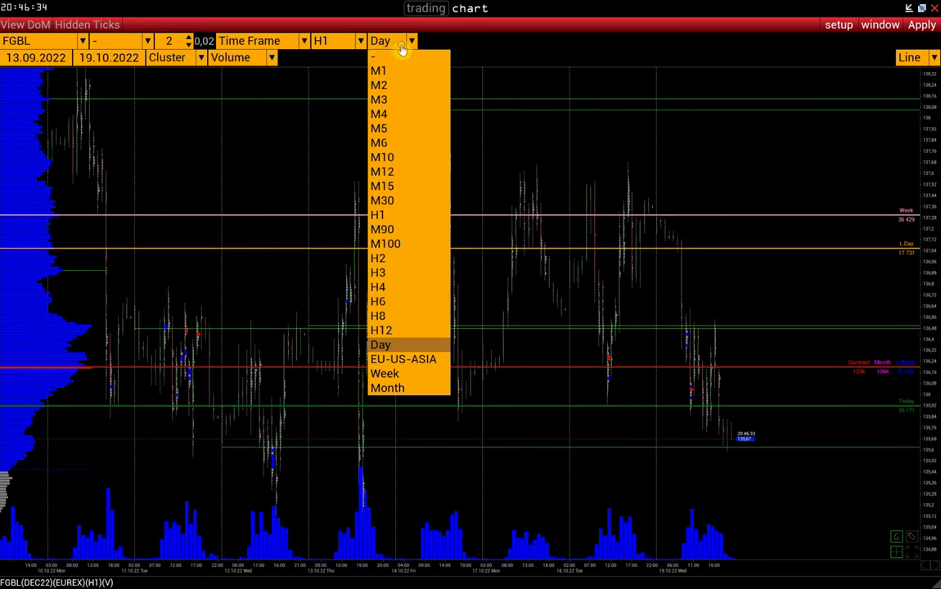
left_click(397, 57)
left_click(394, 42)
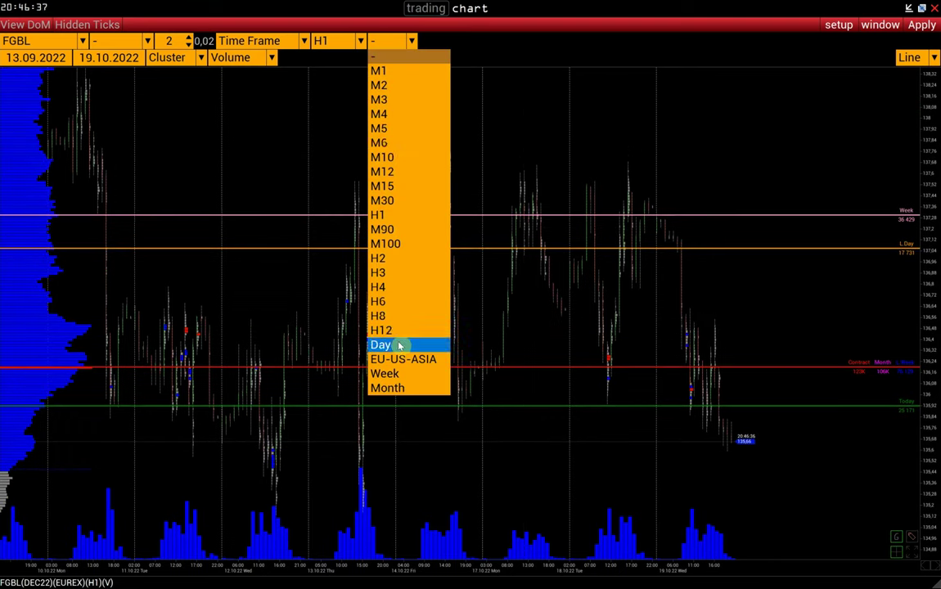
left_click(431, 342)
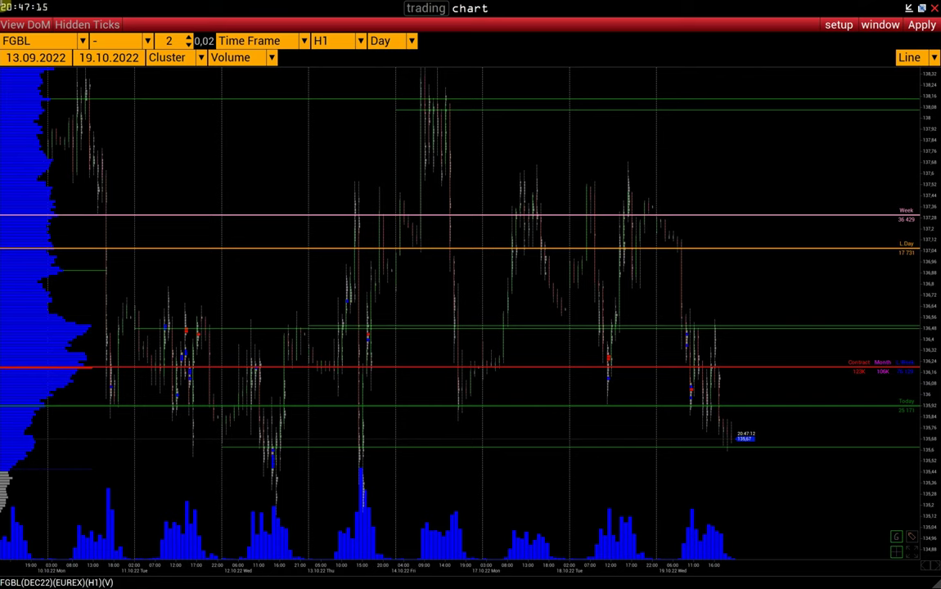
- Hide the global level lines via setup > Hide > Global Line
left_click(836, 26)
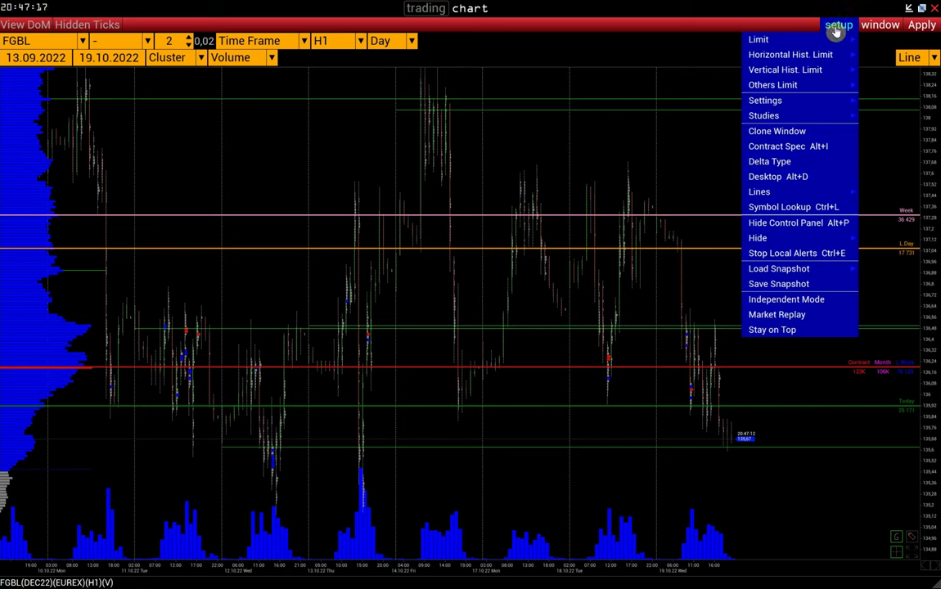
mouse_move(785, 237)
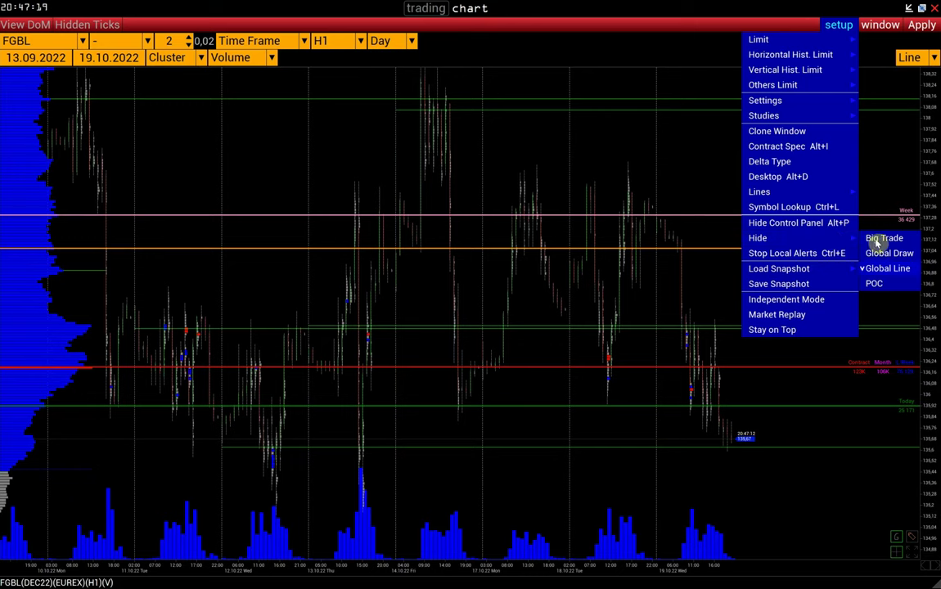
left_click(875, 286)
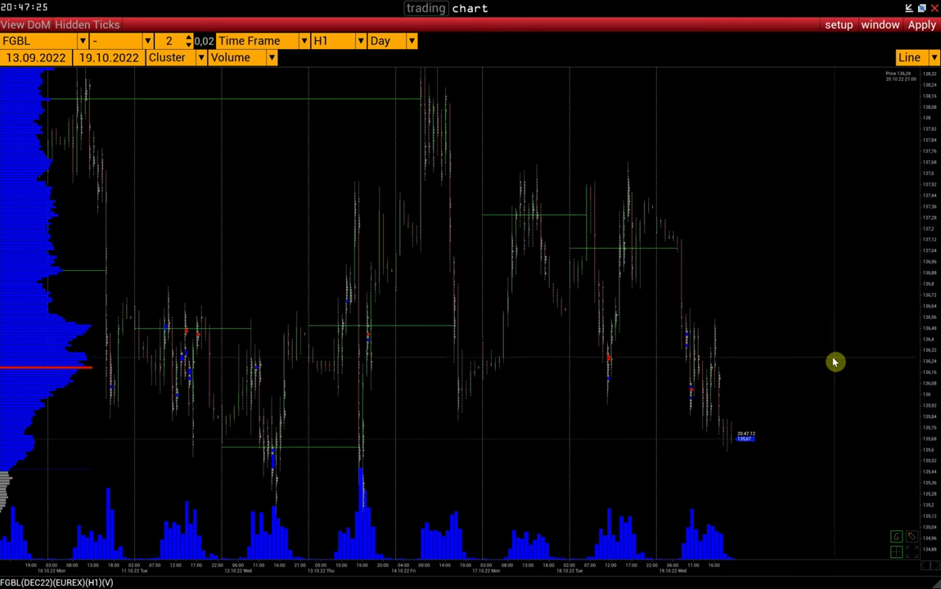
left_click(838, 26)
- Show the global level lines again via setup > Hide > Global Line
mouse_move(822, 103)
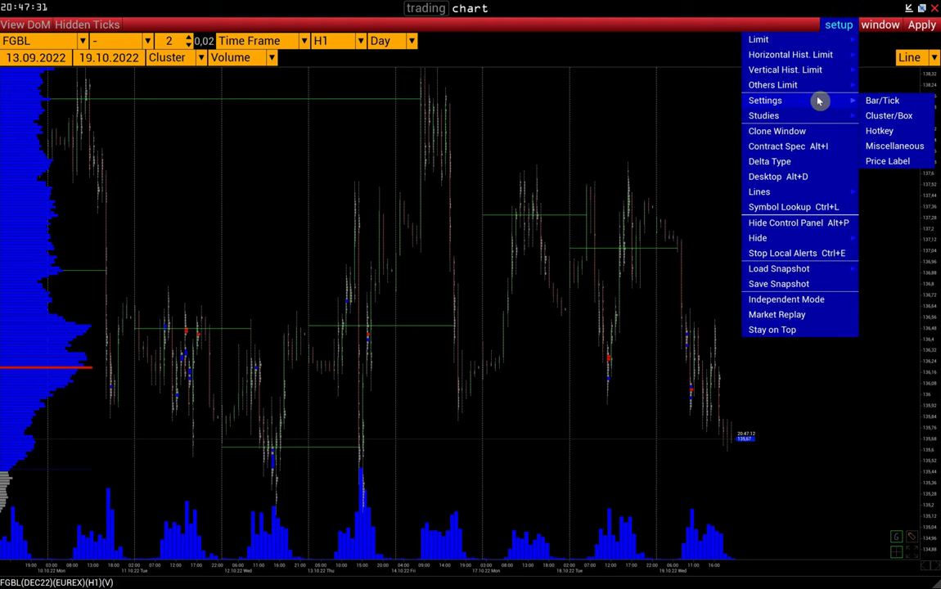
mouse_move(829, 244)
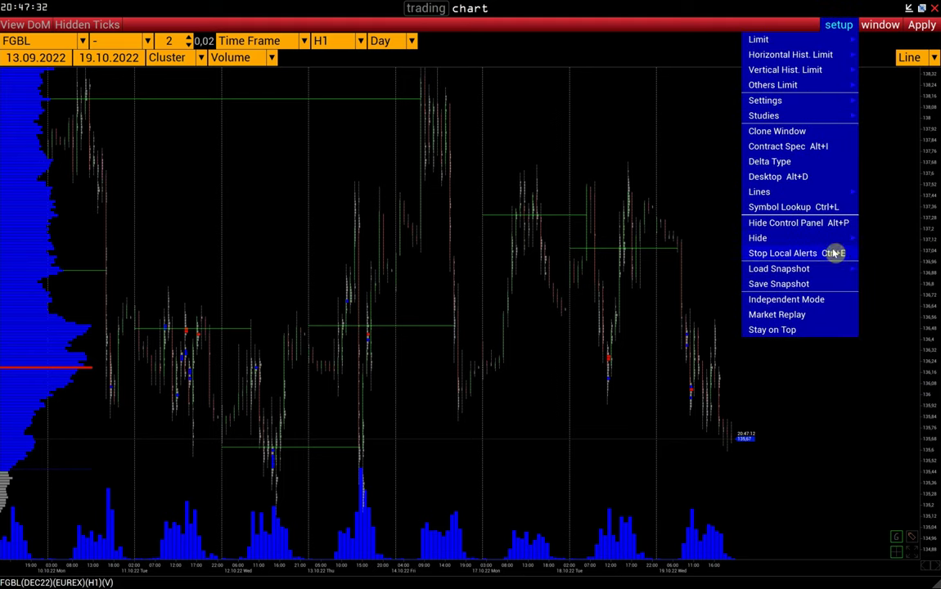
left_click(869, 270)
- Assign Ctrl+X as the Hide POC hotkey, apply it, and press it to clear the long lines
mouse_move(823, 102)
left_click(878, 133)
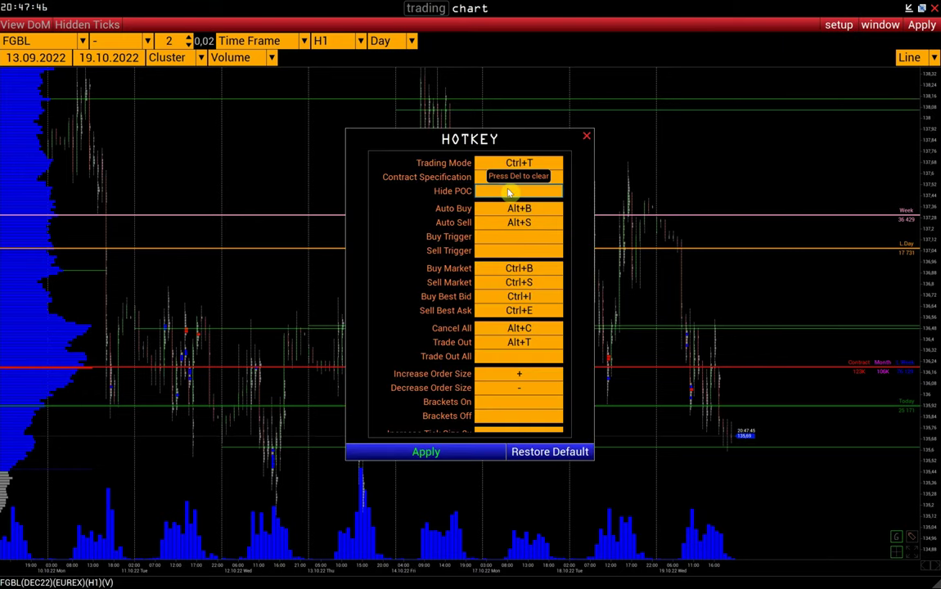
key("ctrl+x")
left_click(420, 452)
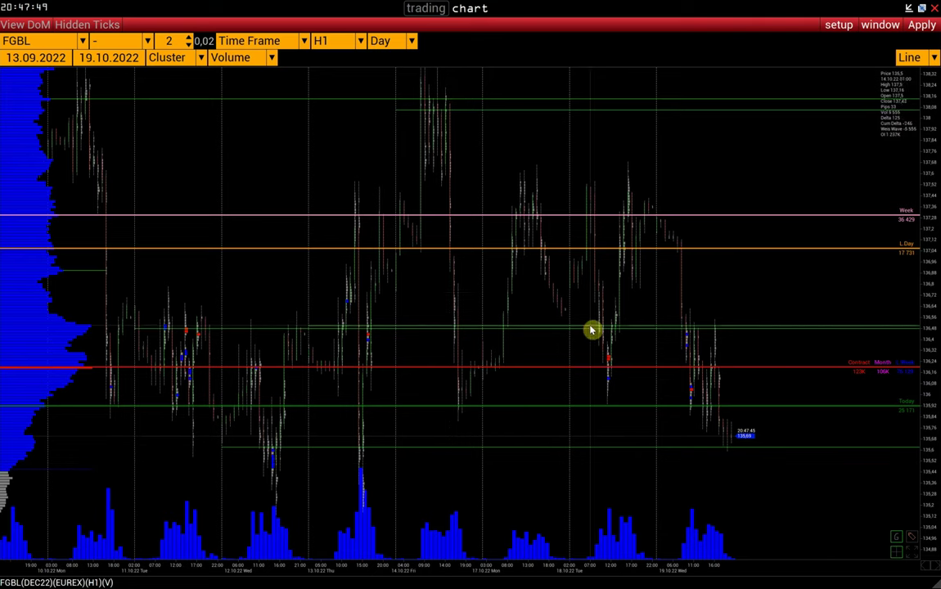
key("ctrl+x")
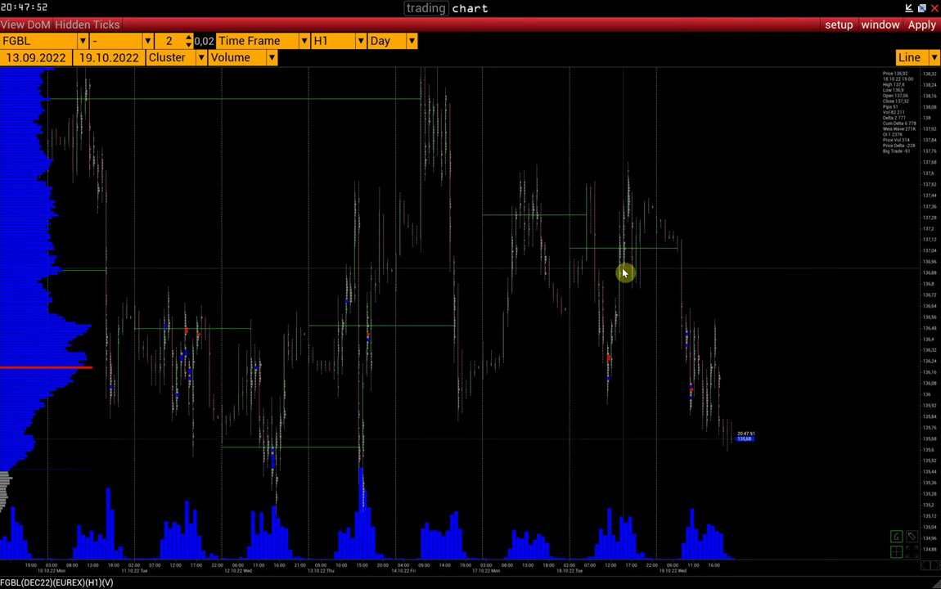